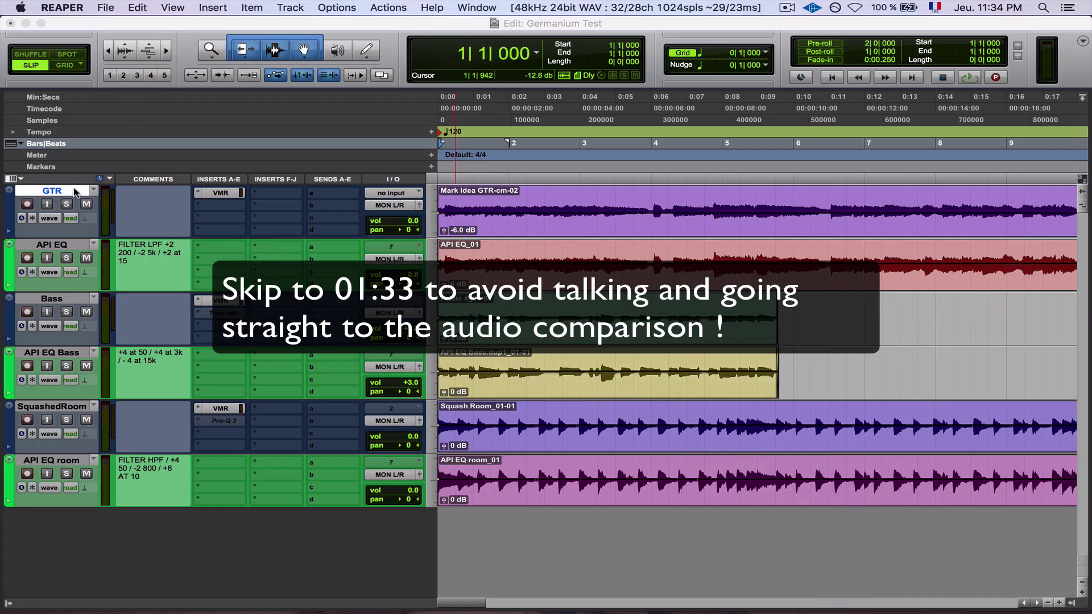
Bring Pro Tools forward with the GTR track's Virtual Mix Rack (two FG-A EQs, Trimmer) showing
click(74, 190)
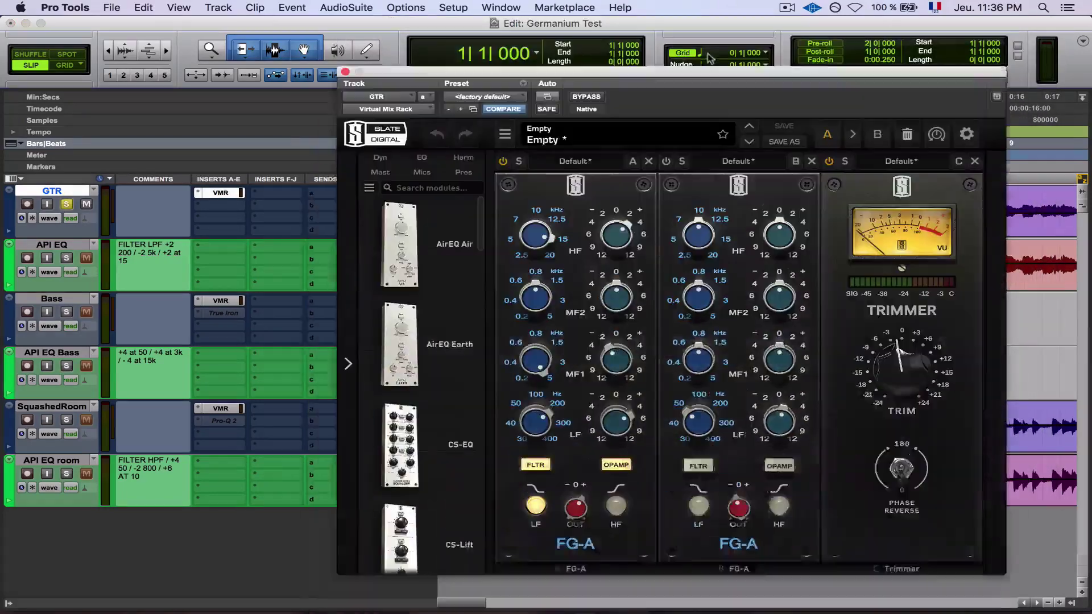
Play the guitar passage, alternating solo between GTR and API EQ, finishing with API EQ soloed
key(space)
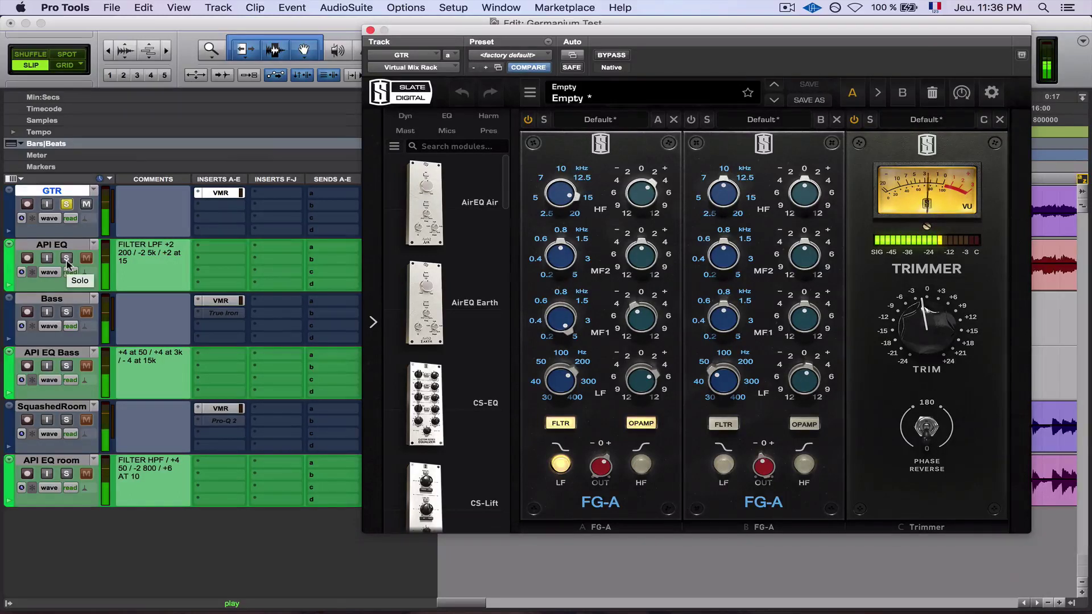
click(66, 258)
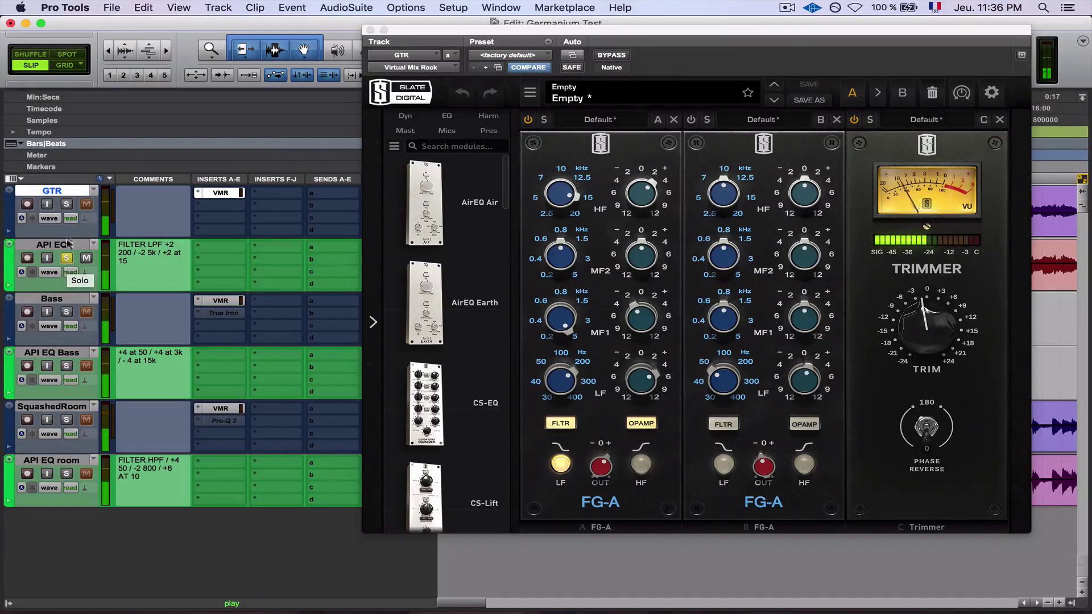
click(67, 205)
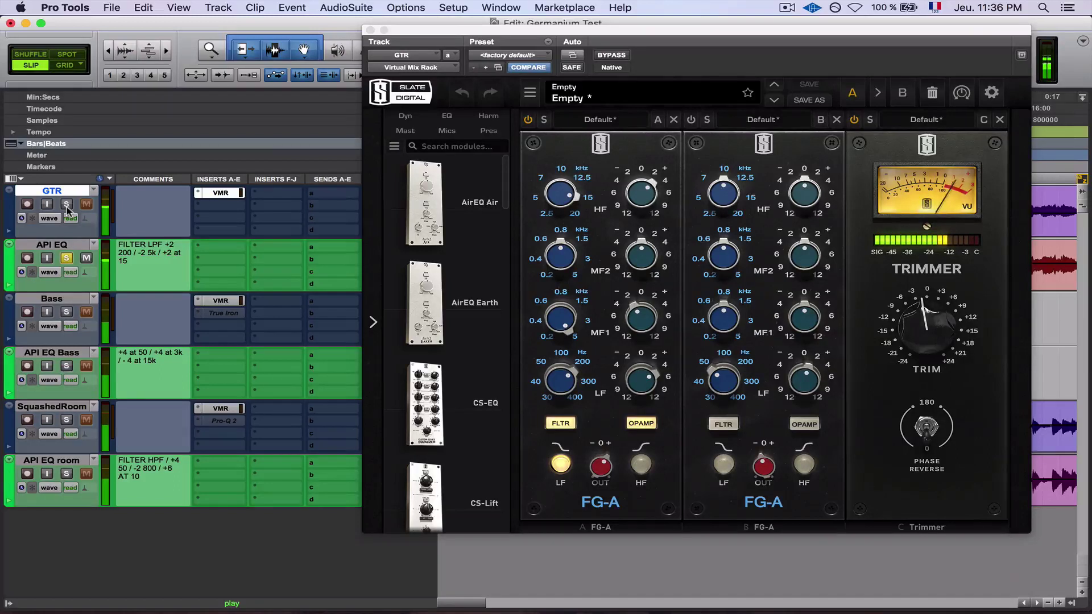
click(66, 205)
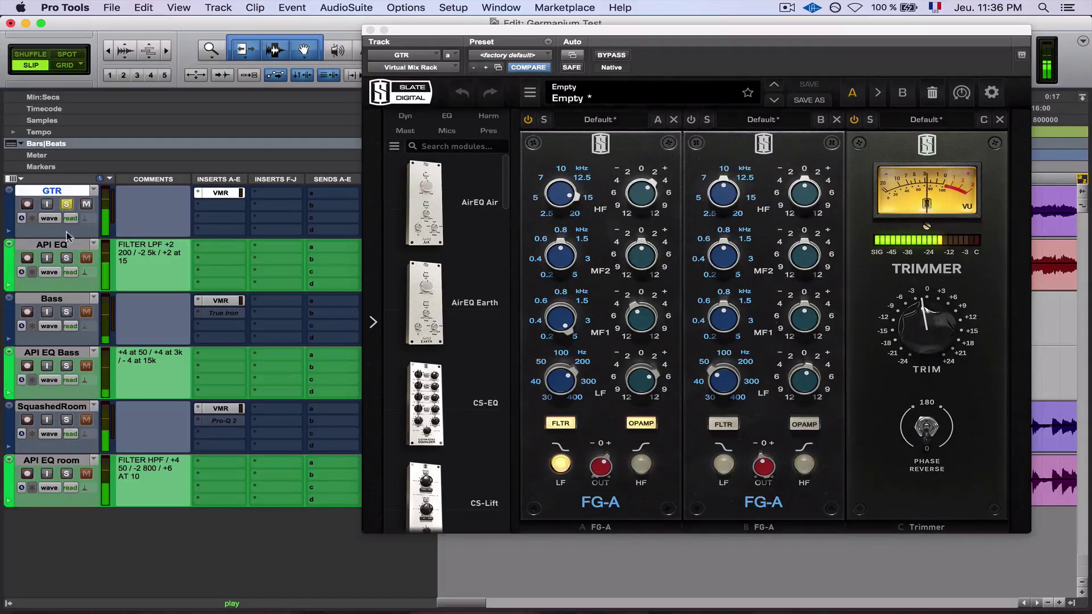
click(66, 259)
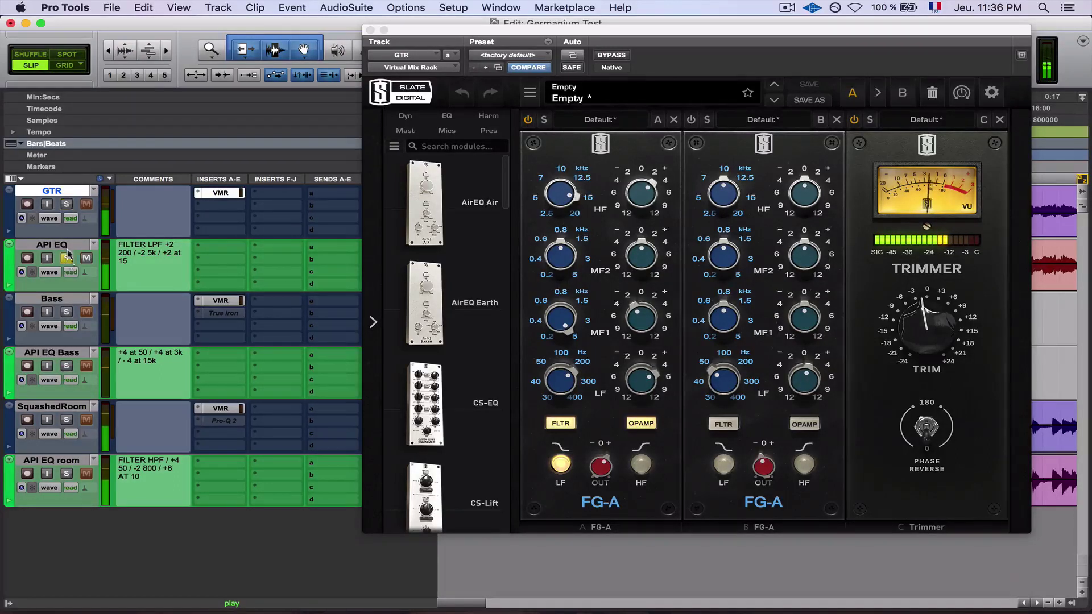
click(67, 206)
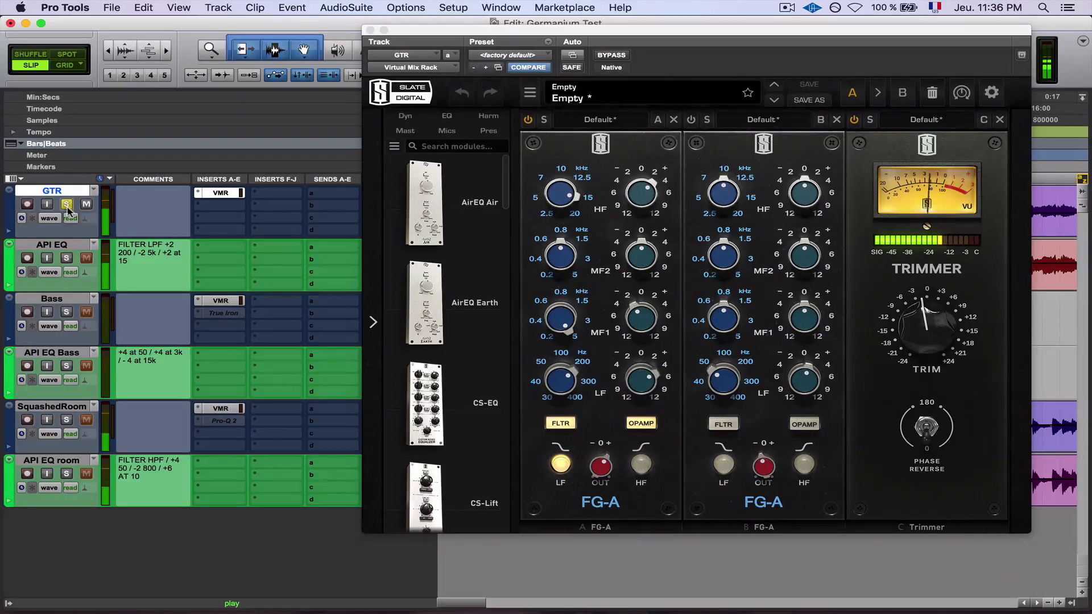
click(67, 258)
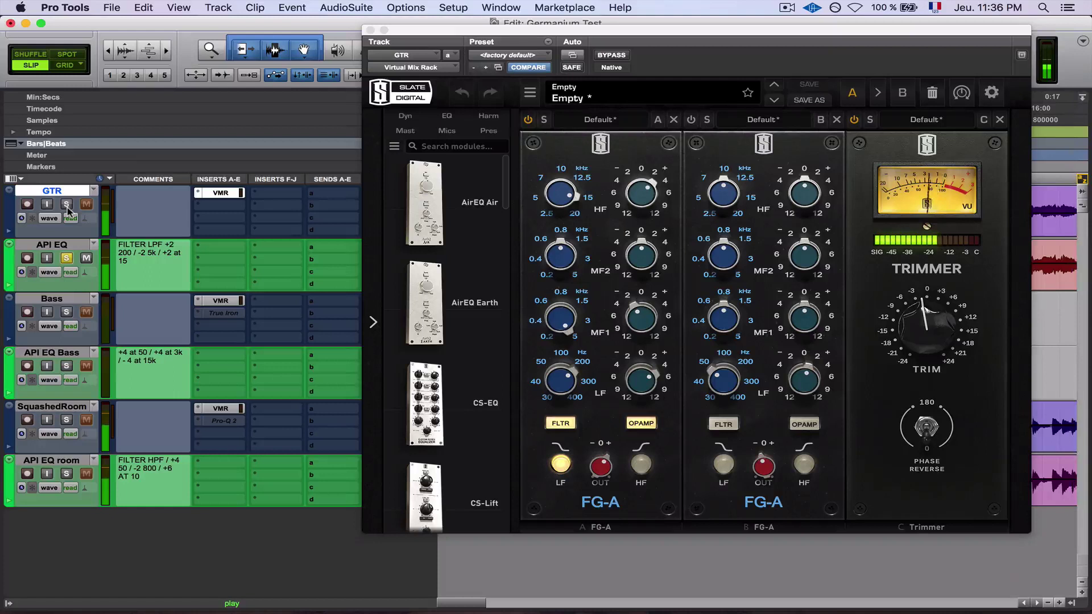
click(67, 205)
click(67, 259)
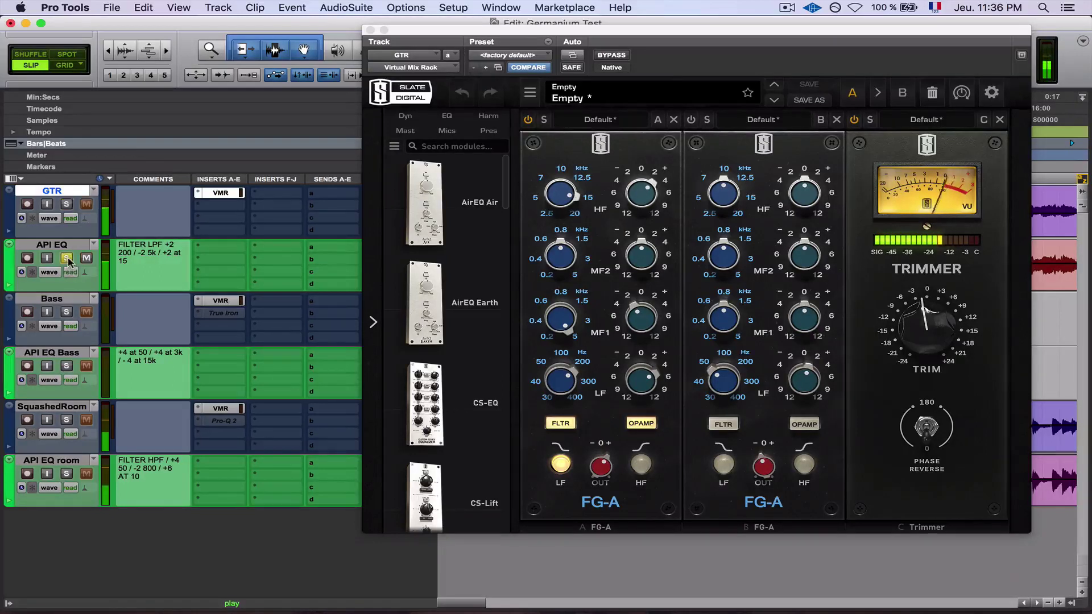
click(67, 206)
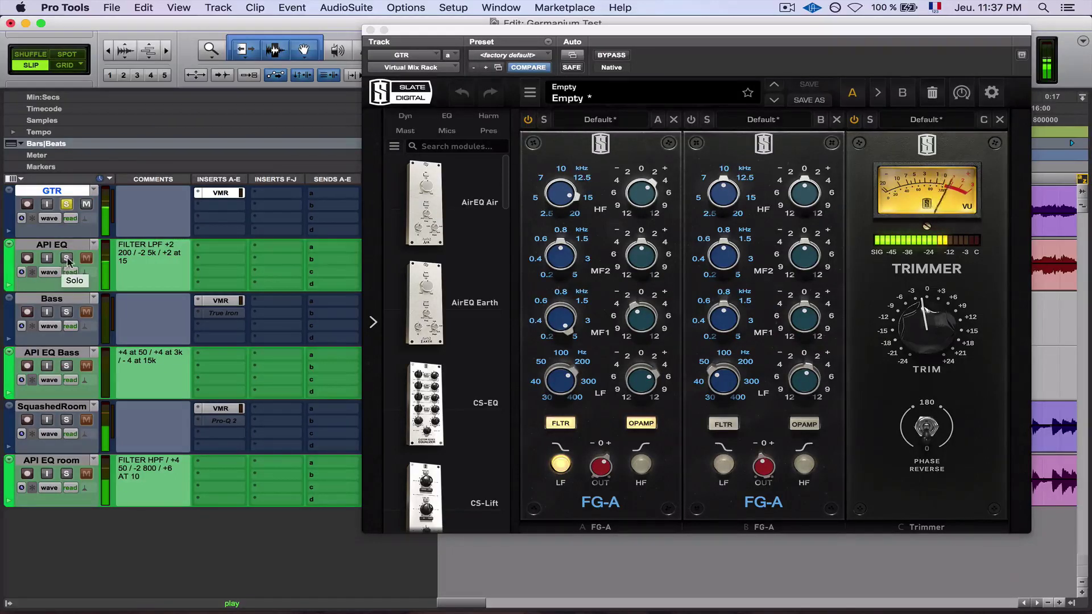
click(67, 259)
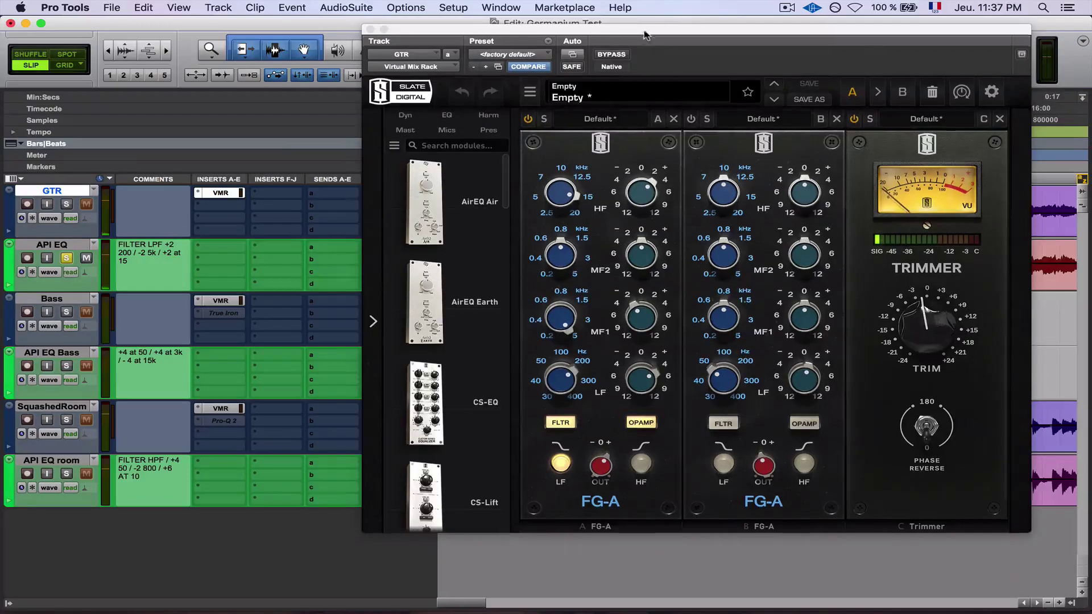
Move the plugin window aside and keep A/B-ing GTR against API EQ, ending on GTR
drag(697, 18, 933, 256)
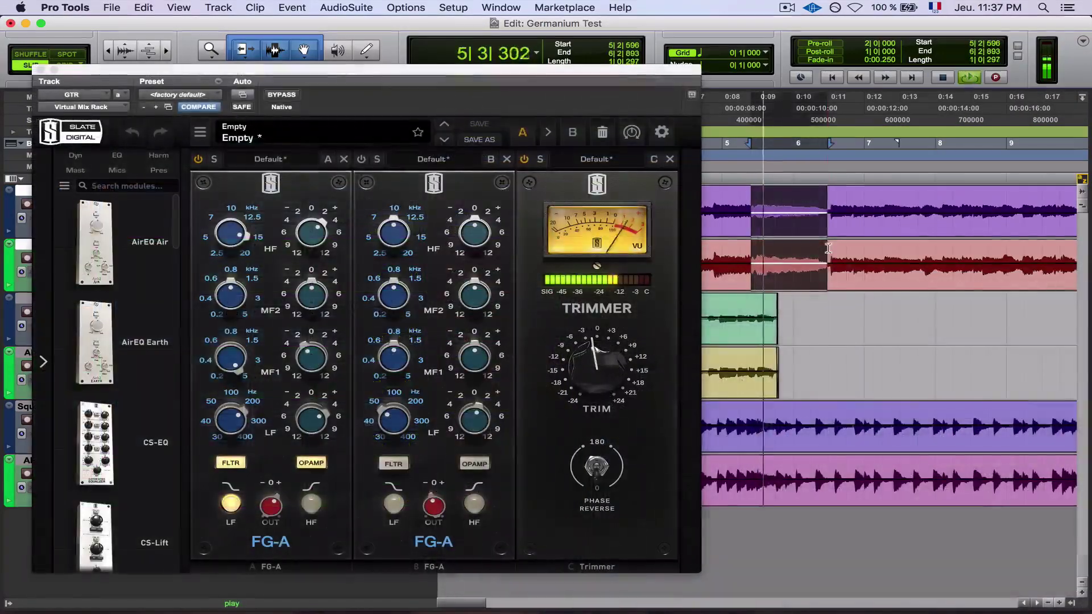
drag(344, 73, 604, 67)
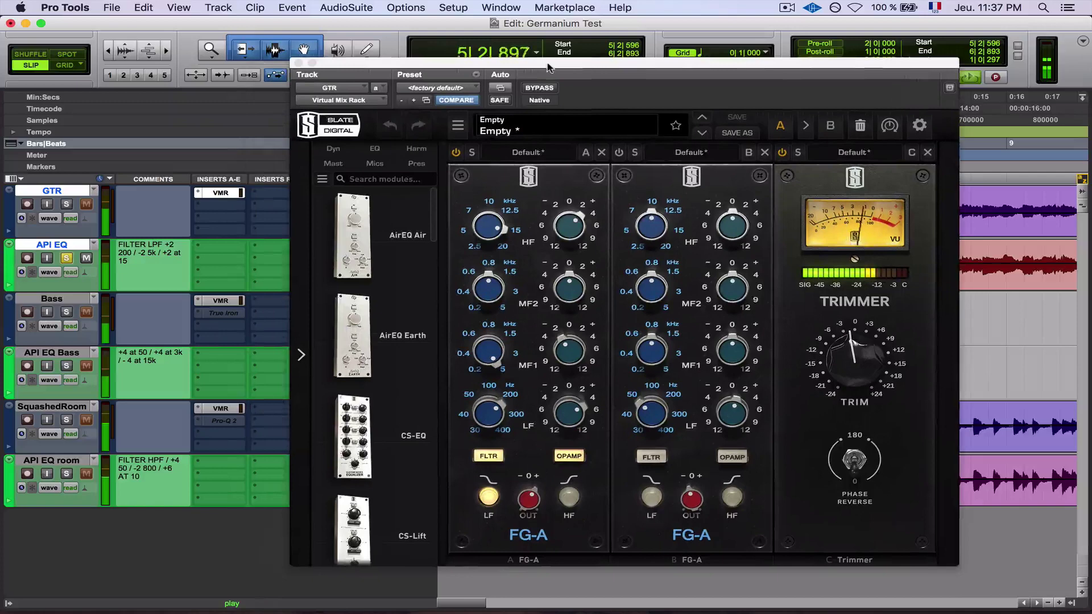
click(67, 205)
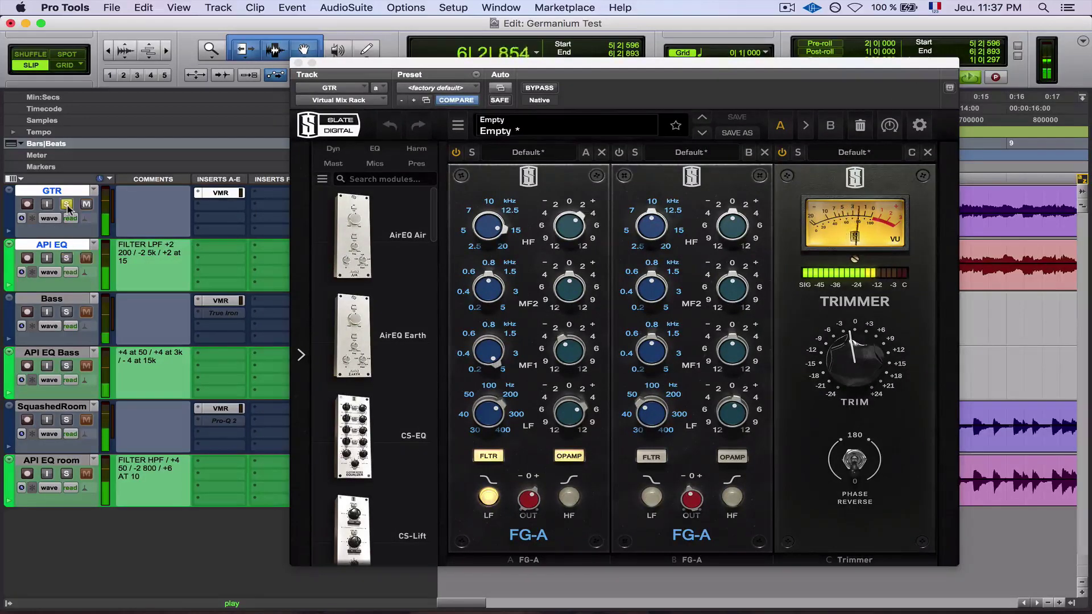
click(66, 259)
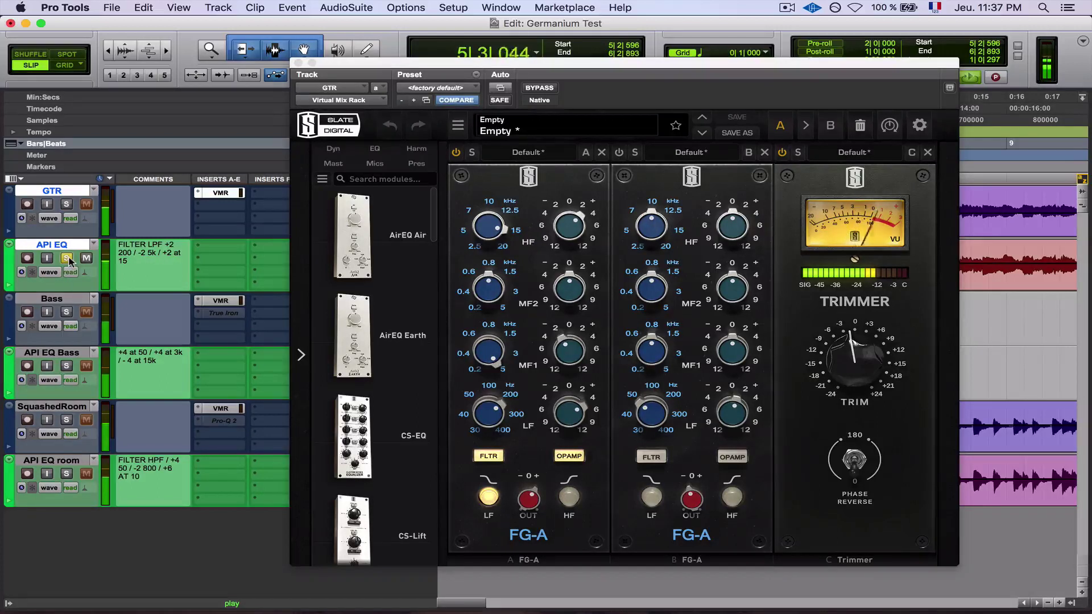
click(67, 209)
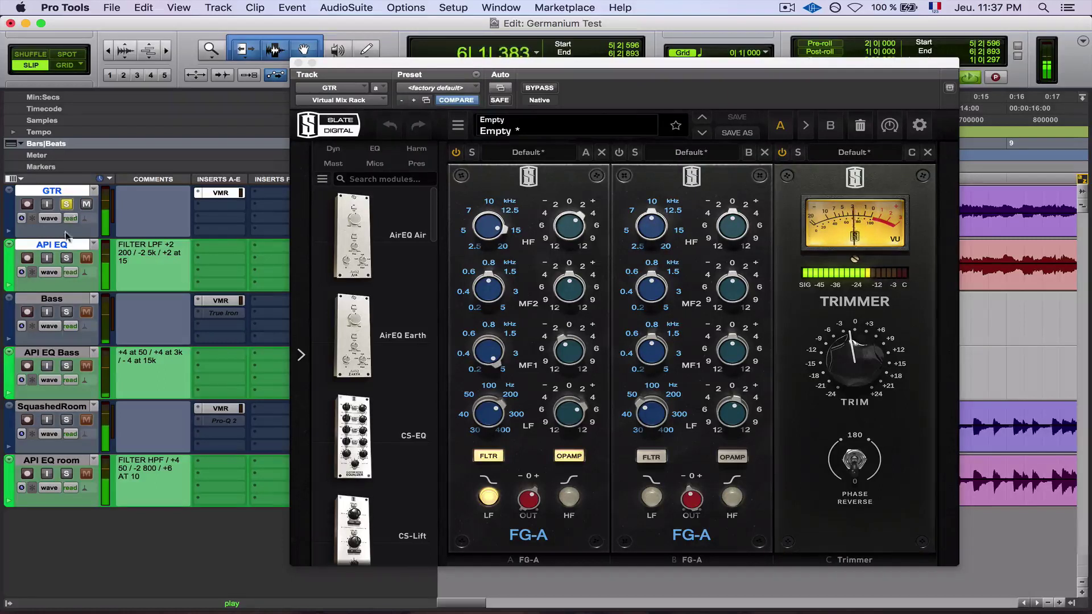
click(67, 258)
click(67, 204)
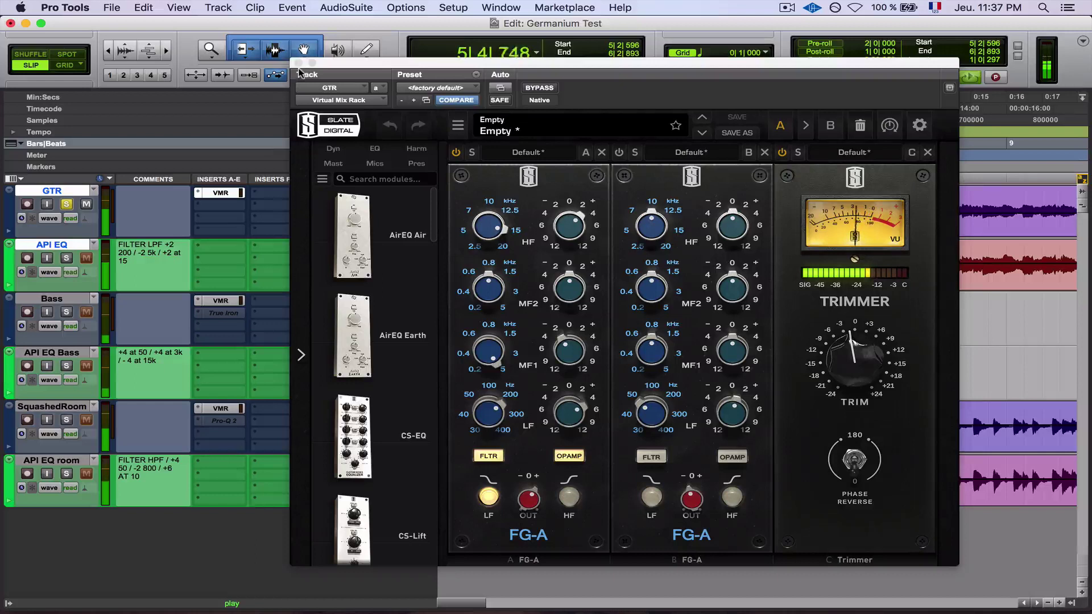
Stop playback and raise the slot A FG-A high-frequency gain from +2.00 to +2.50 dB
key(space)
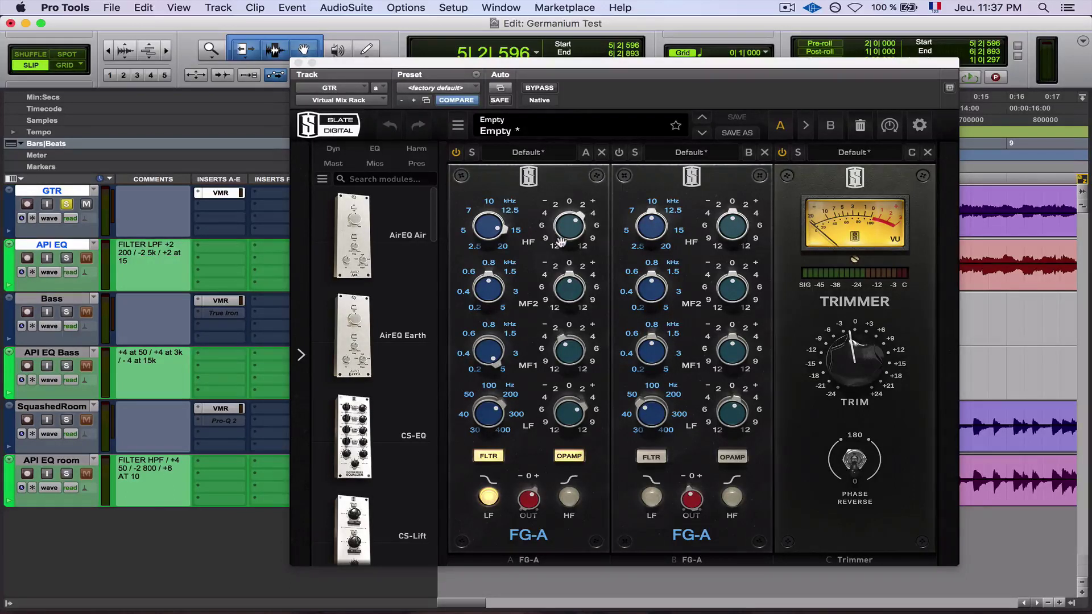
click(577, 233)
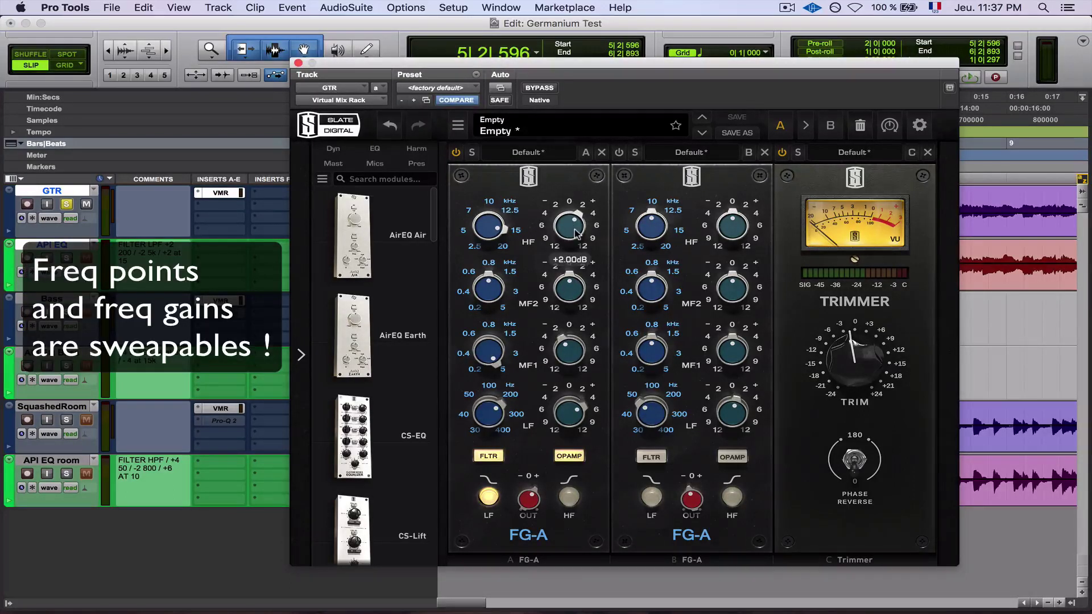
drag(576, 233, 575, 159)
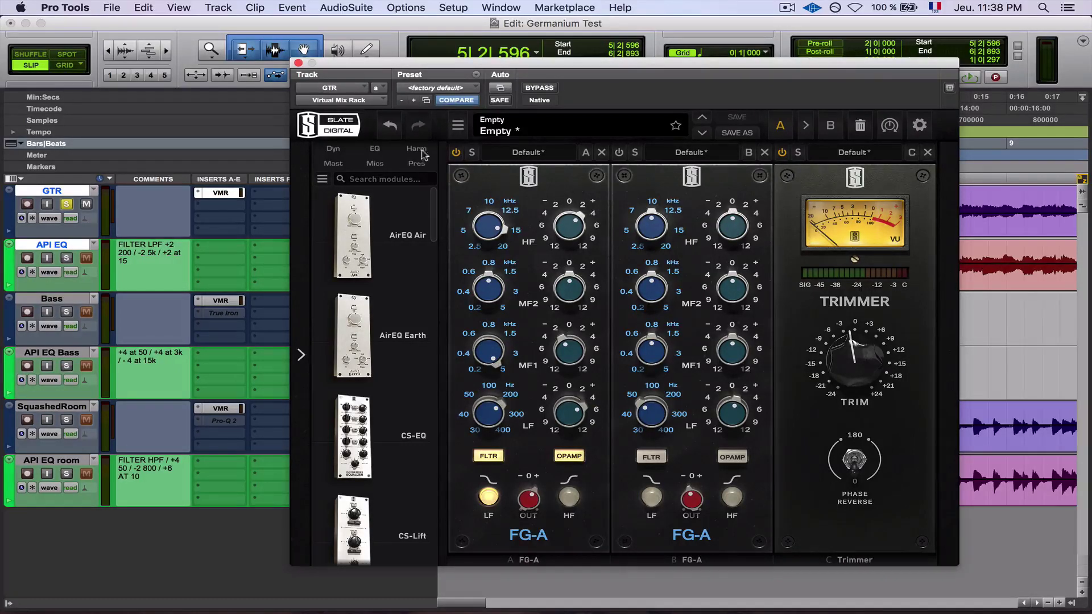
Play the 3|4|827–4|4|878 selection, A/B GTR against API EQ, then stop and unsolo
drag(425, 157, 478, 387)
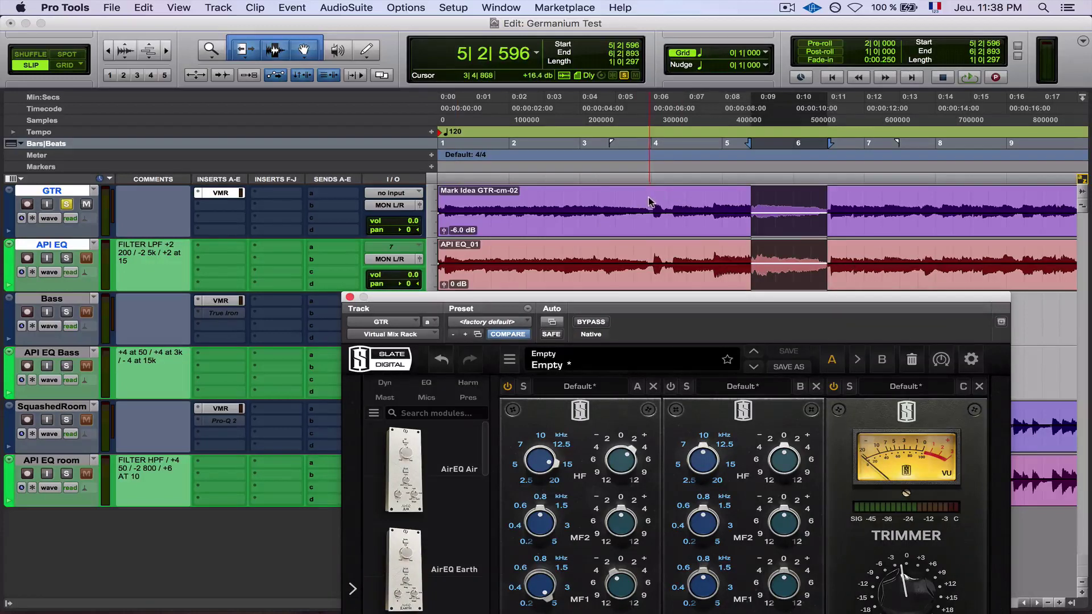
drag(650, 198, 721, 261)
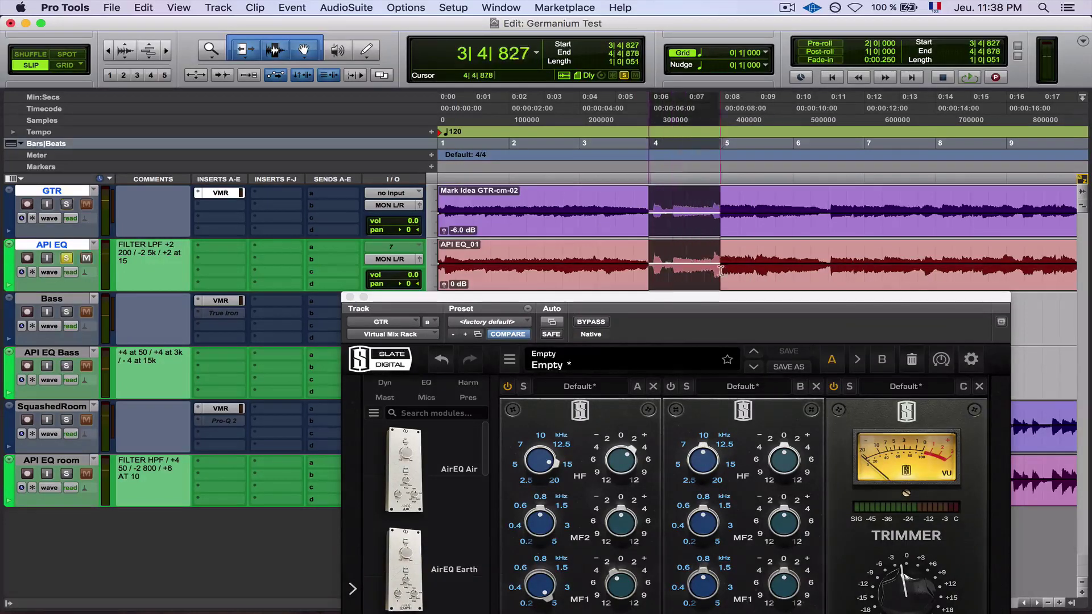
key(space)
click(67, 258)
click(67, 205)
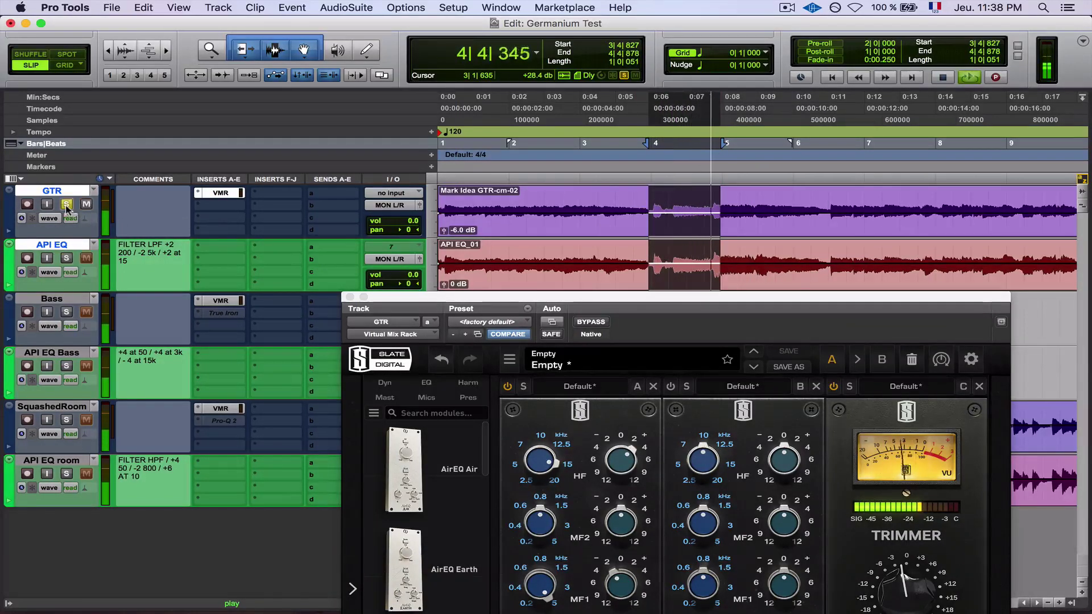
click(66, 259)
click(67, 259)
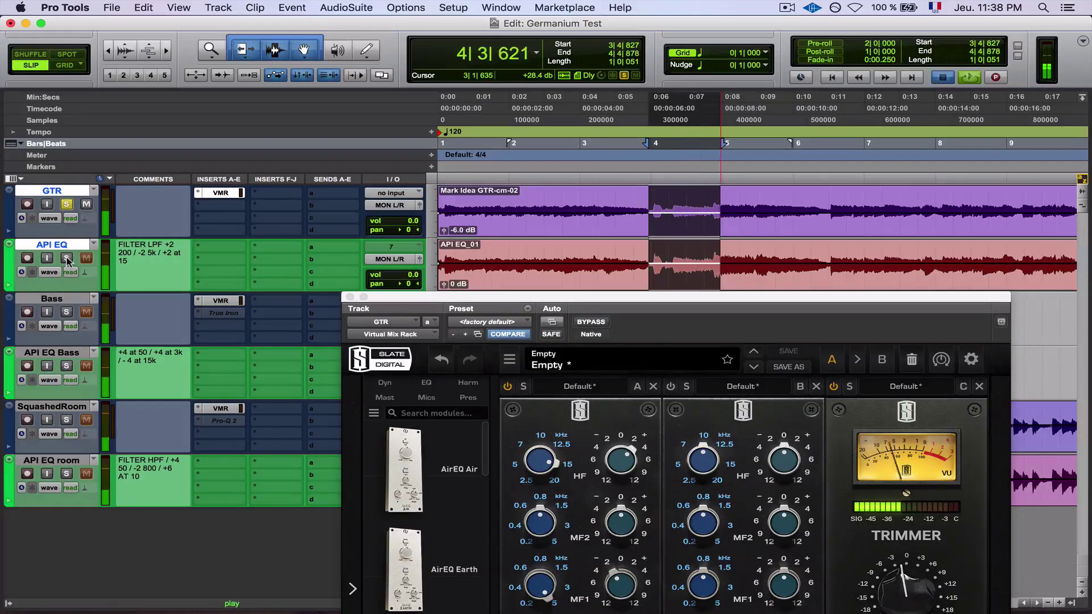
key(space)
click(67, 258)
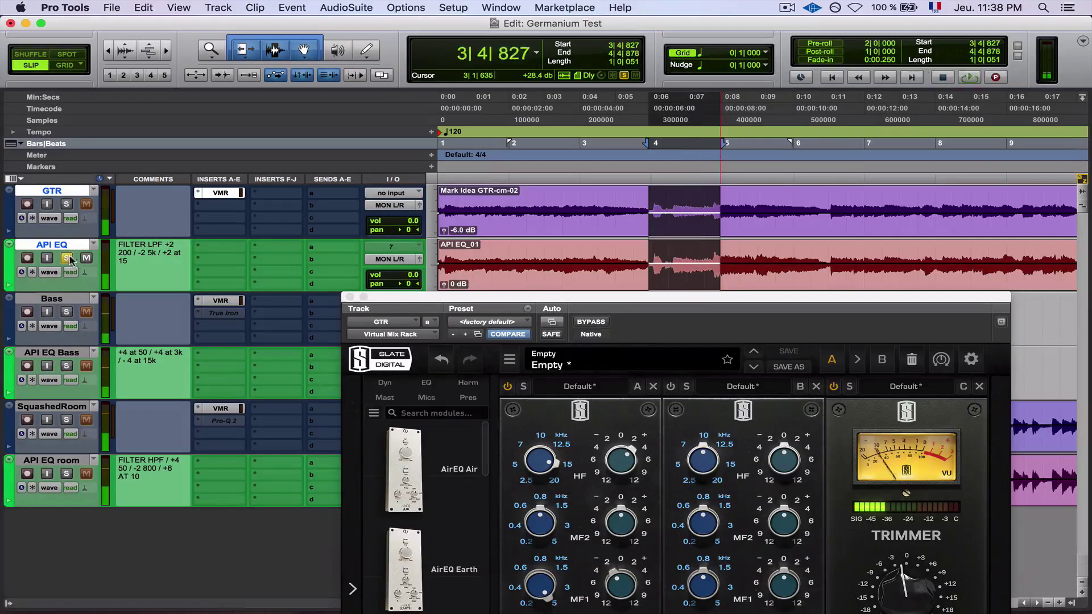
Place the playhead at 3|3|804 on the timeline, keeping the plugin window clear
drag(495, 297, 499, 45)
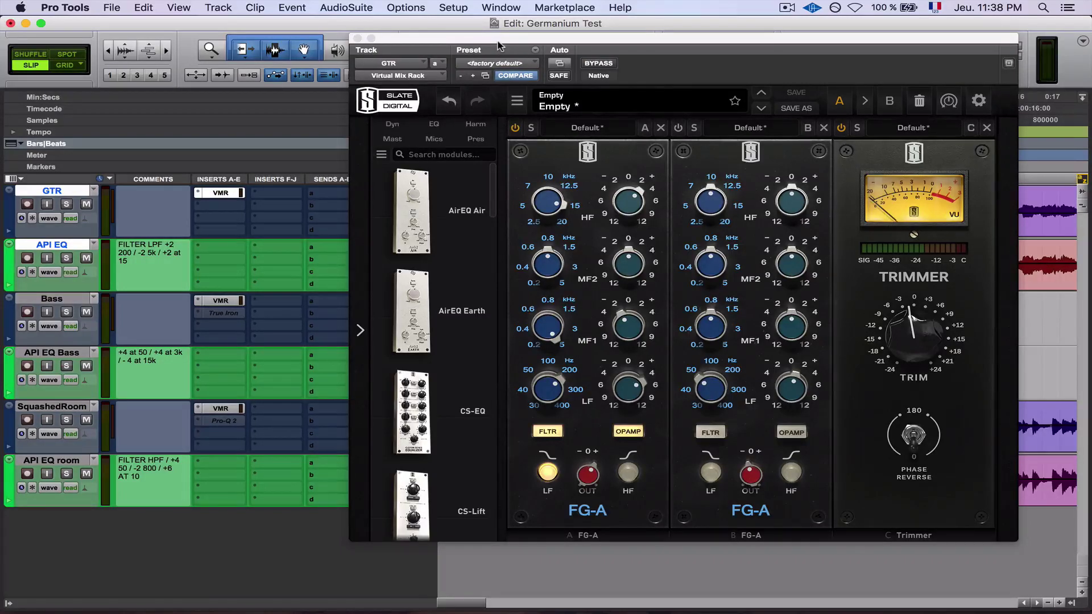
drag(502, 50, 523, 366)
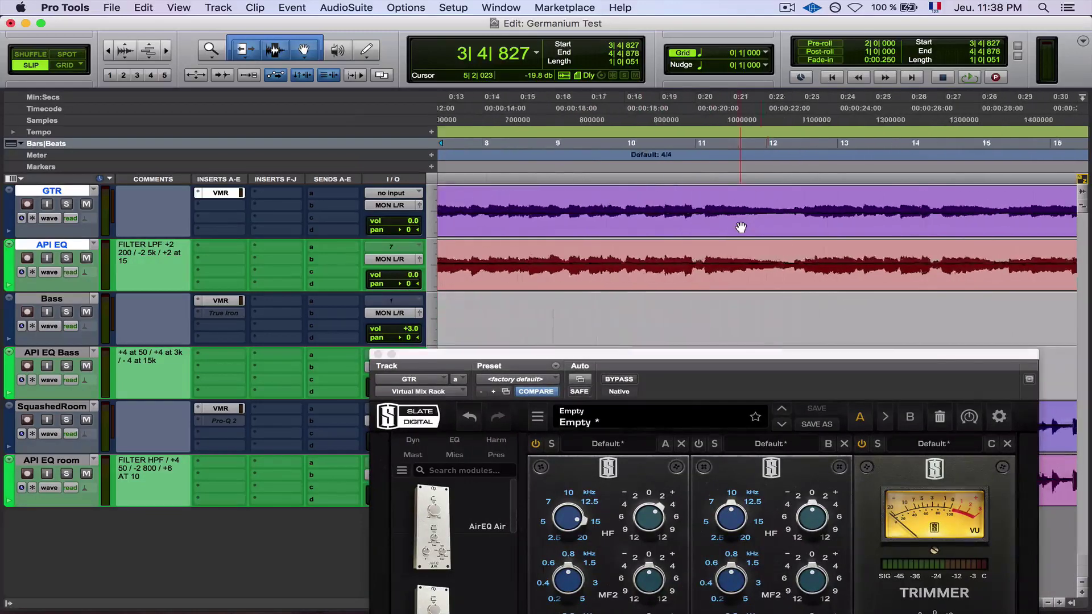
scroll(741, 227, right, 10)
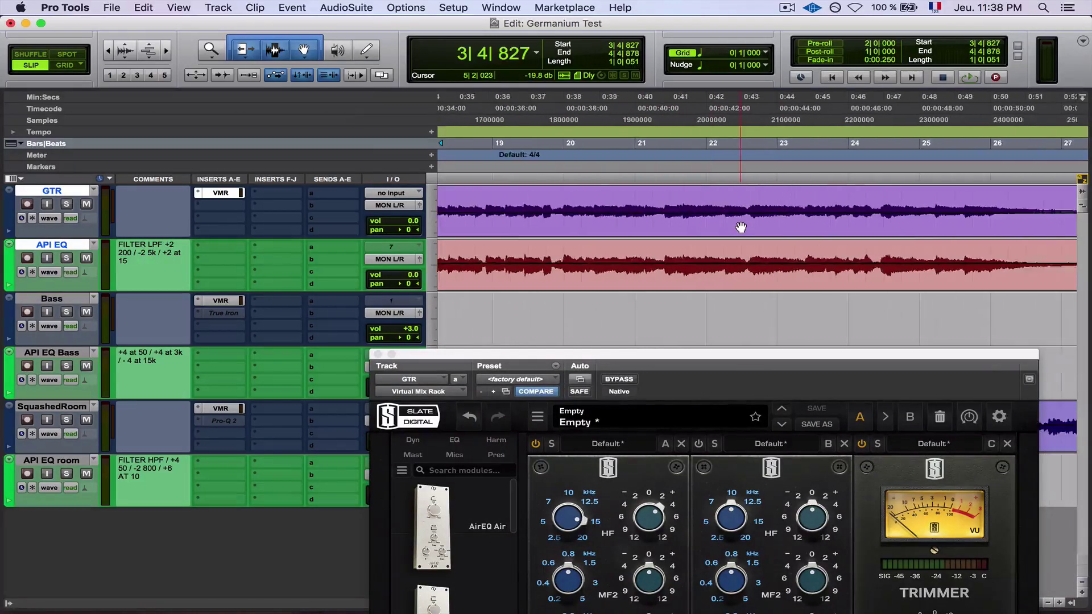
scroll(741, 227, right, 5)
scroll(741, 227, left, 15)
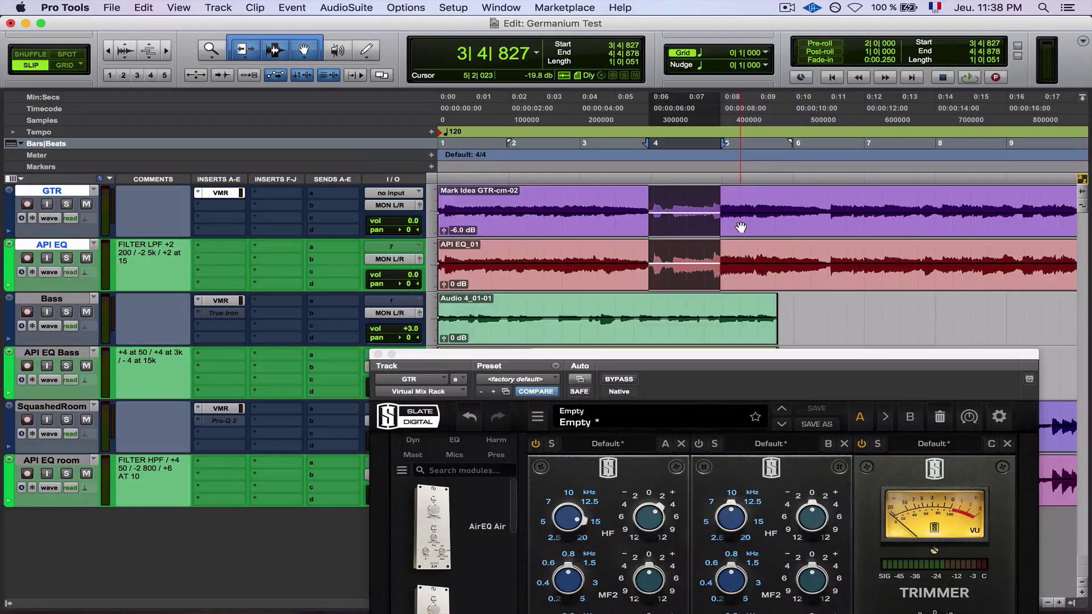
click(630, 204)
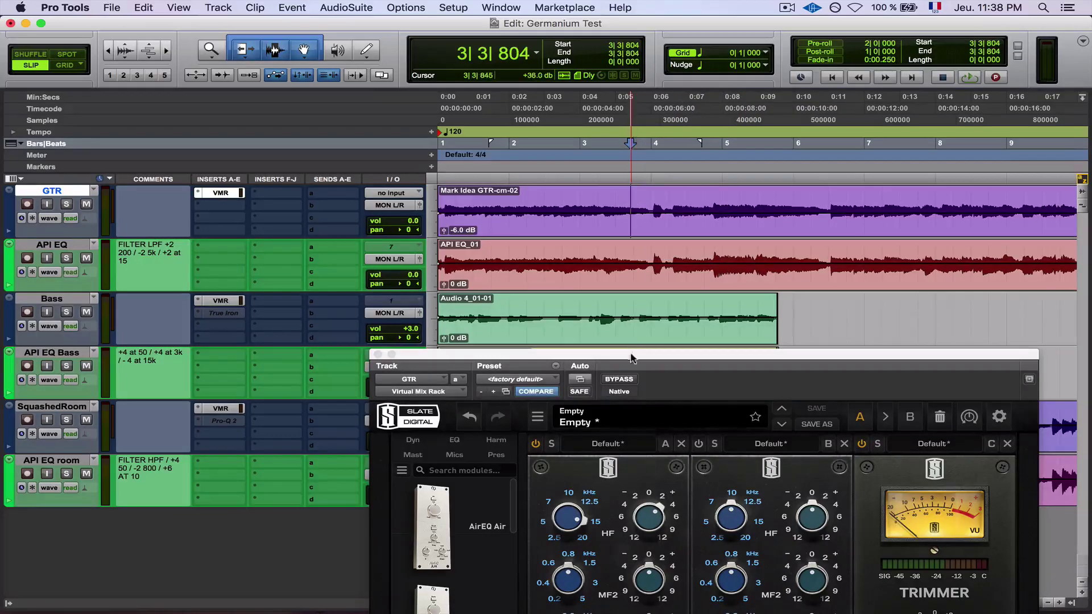
drag(631, 354, 605, 77)
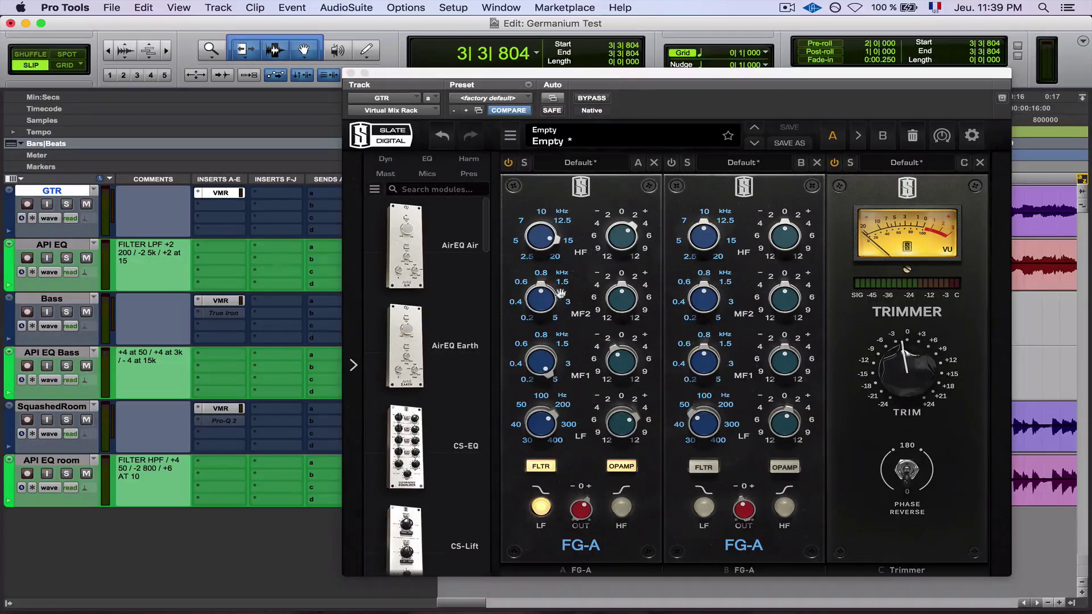
Loop bars 5–6 on GTR and API EQ, A/B them in solo, ending on GTR
drag(575, 70, 612, 311)
click(714, 227)
drag(756, 225, 827, 265)
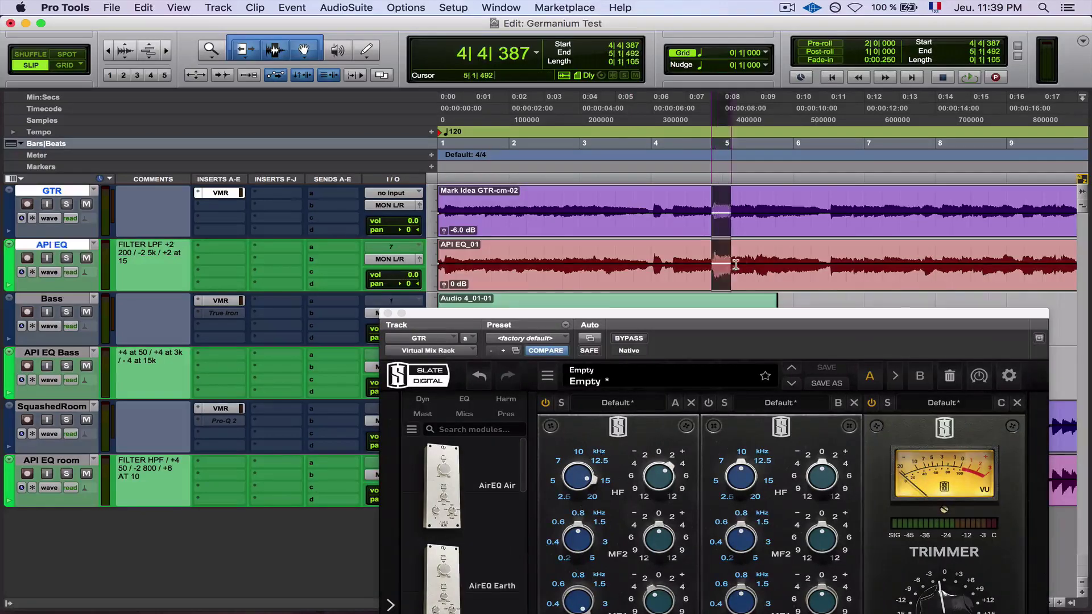
key(space)
click(65, 203)
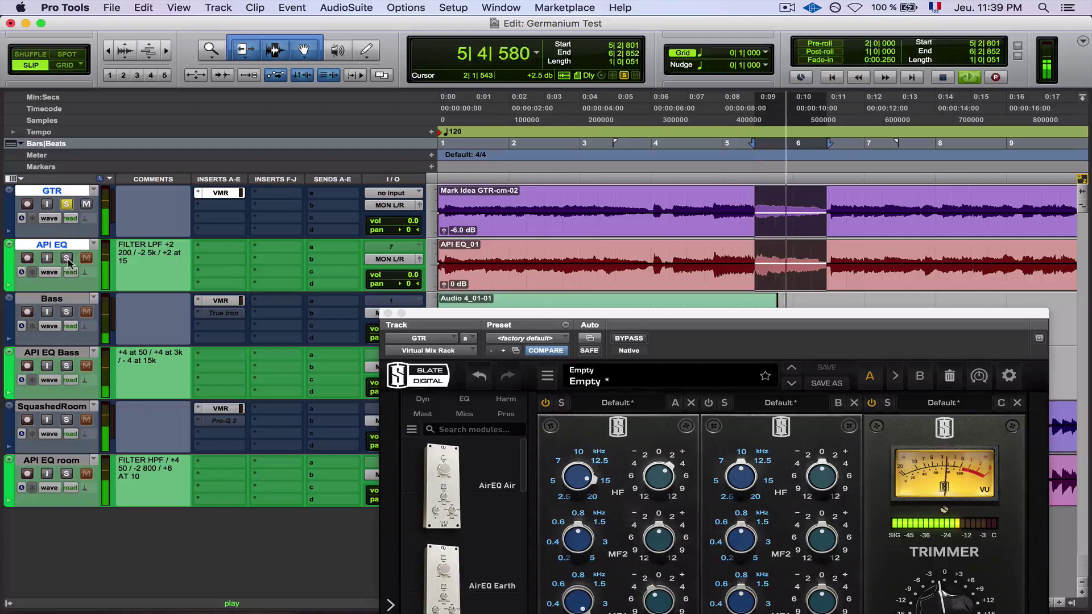
click(66, 258)
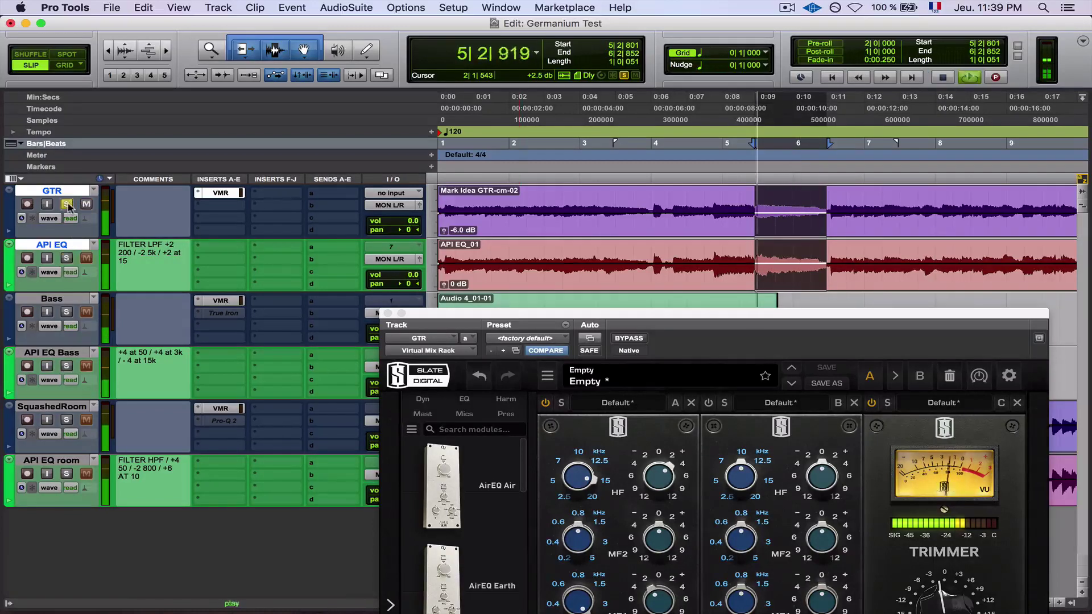
key(space)
key(space)
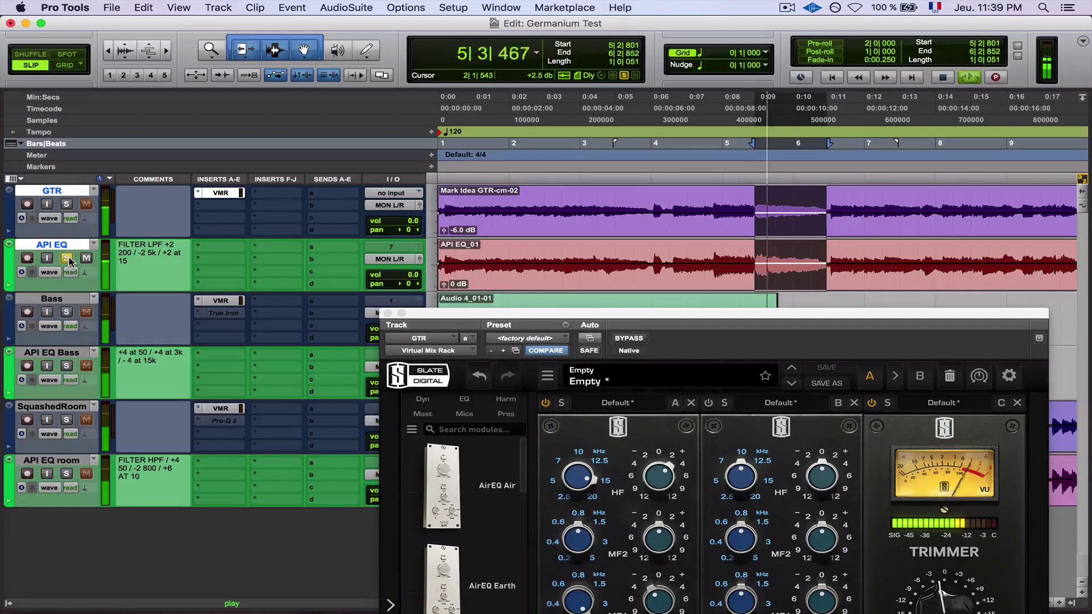
key(space)
click(66, 204)
key(space)
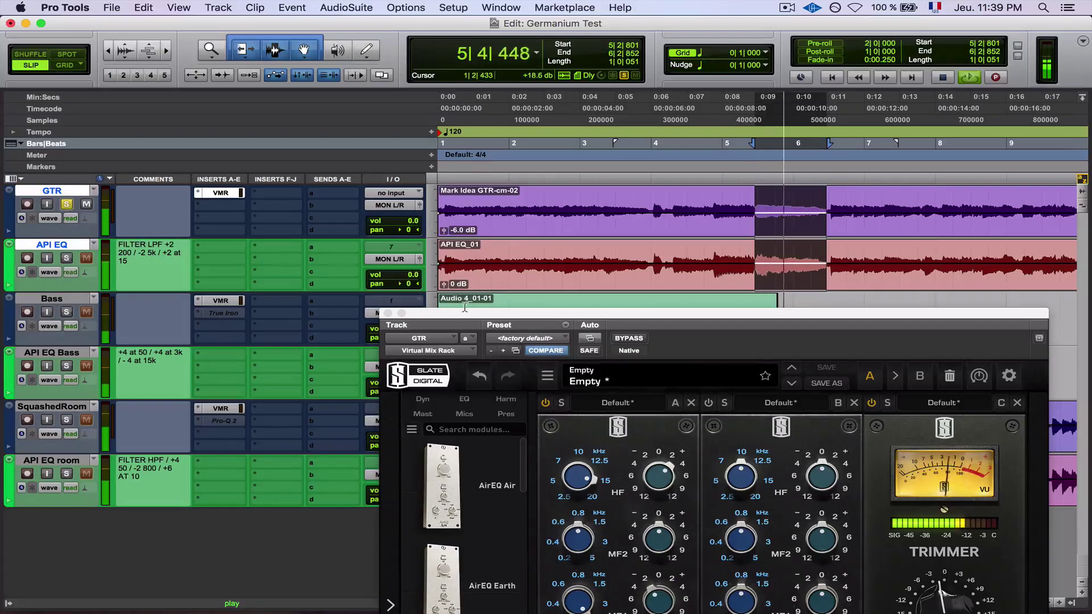
key(space)
Reposition the Slate plugin window to show all of its controls
drag(487, 314, 455, 171)
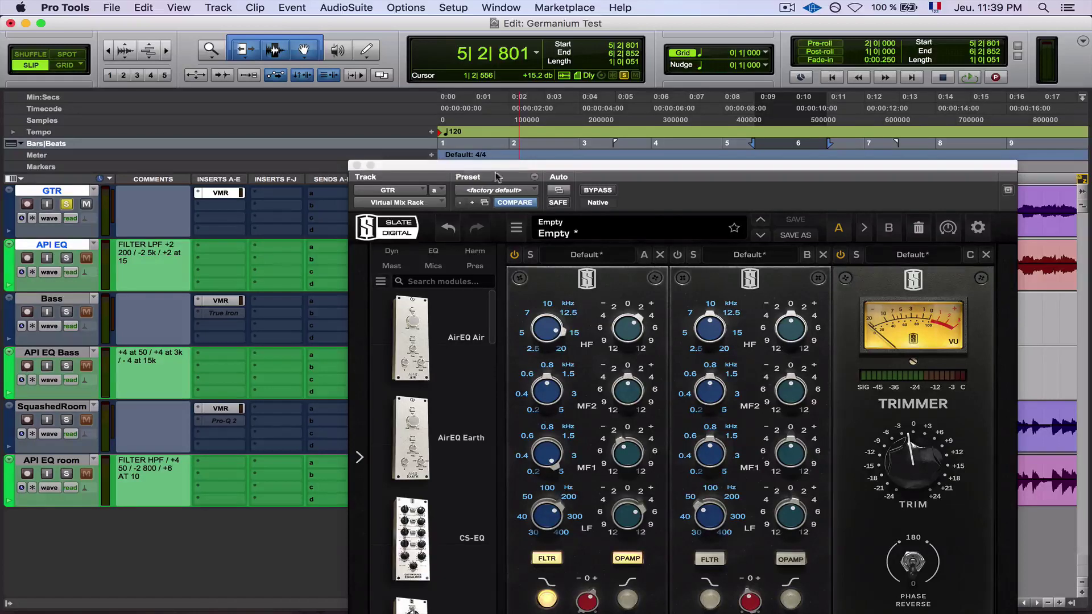
drag(559, 173, 576, 93)
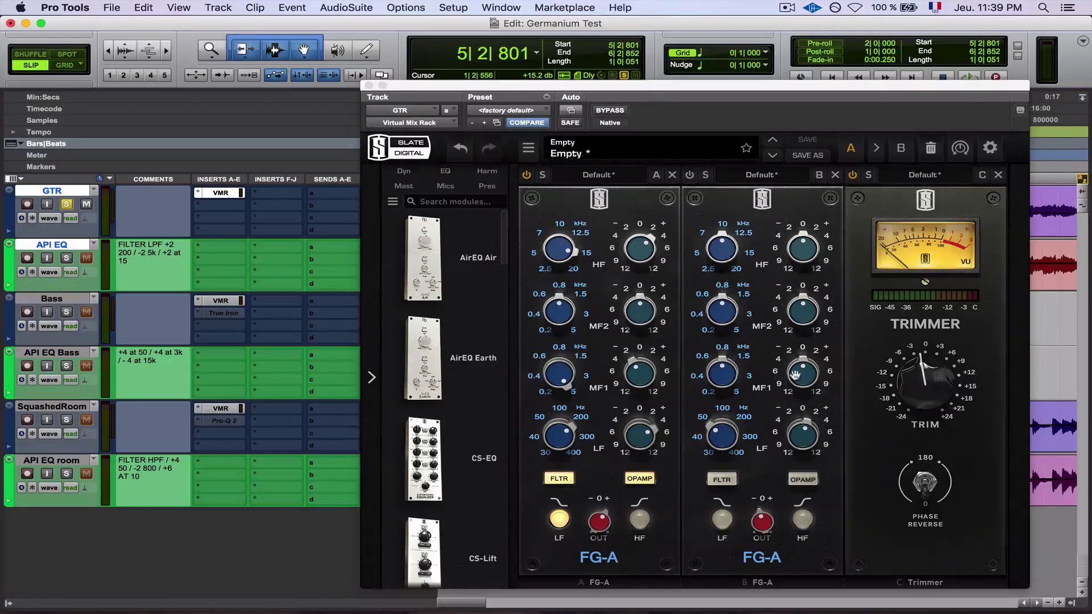
drag(656, 86, 658, 179)
Close the Slate window, solo the Bass clip and activate its bypassed VMR insert during playback
click(369, 177)
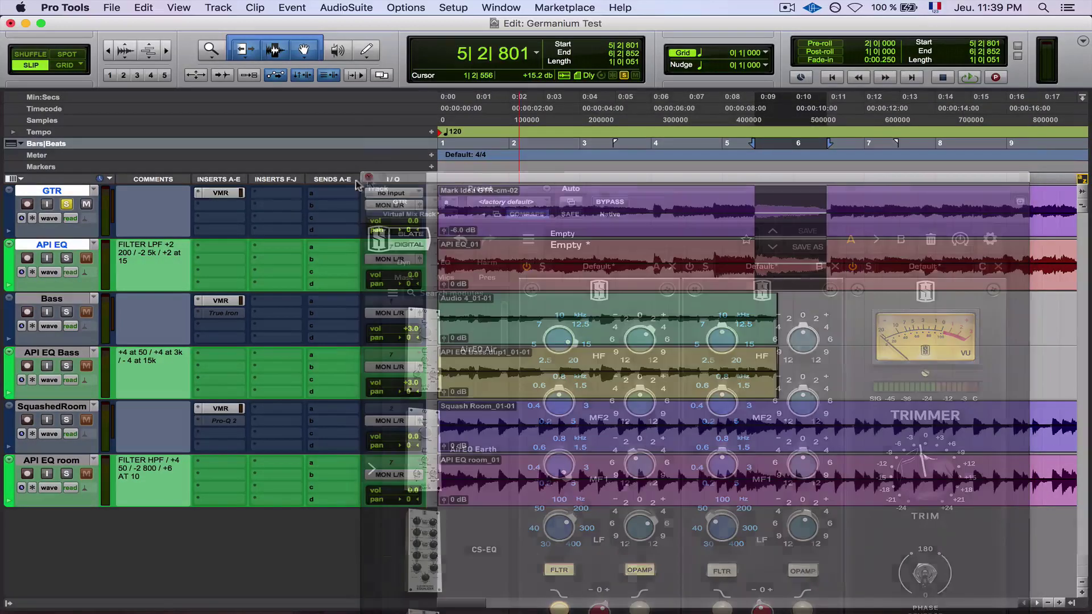
double_click(682, 343)
key(shift+s)
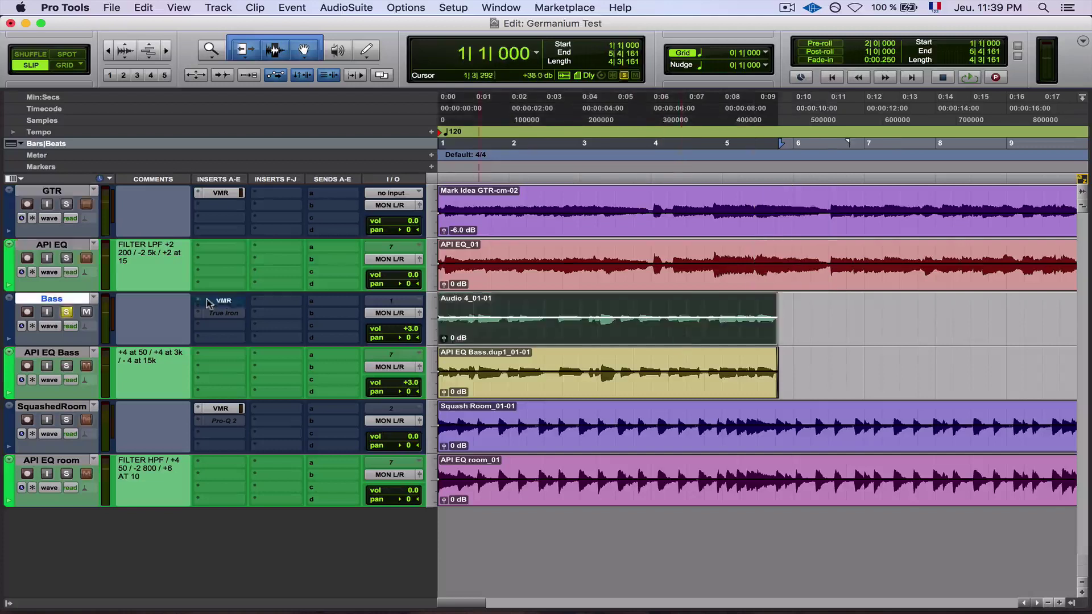
key(space)
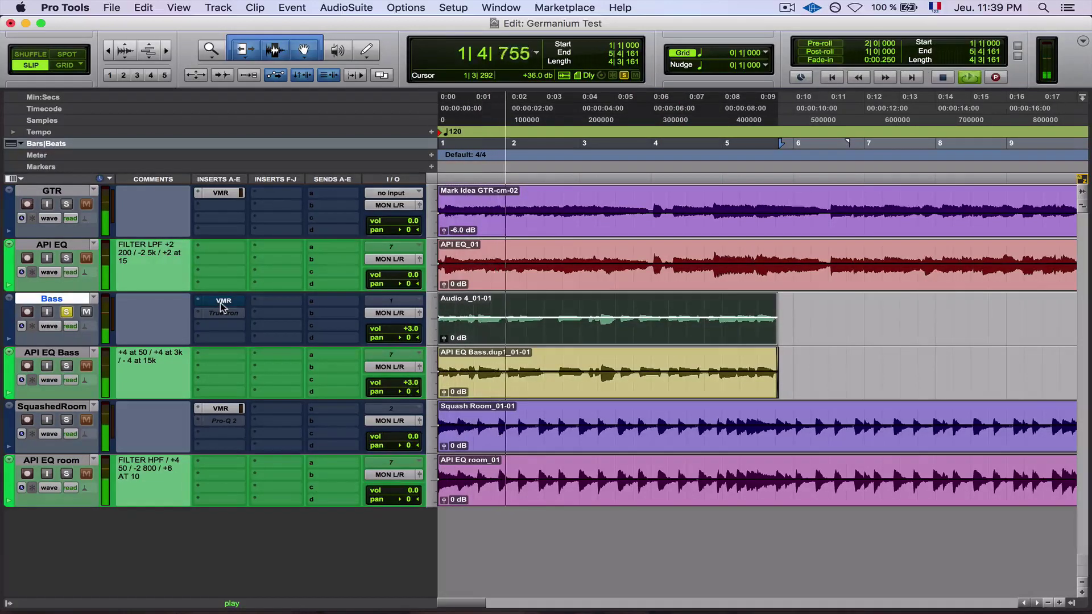
super+click(221, 301)
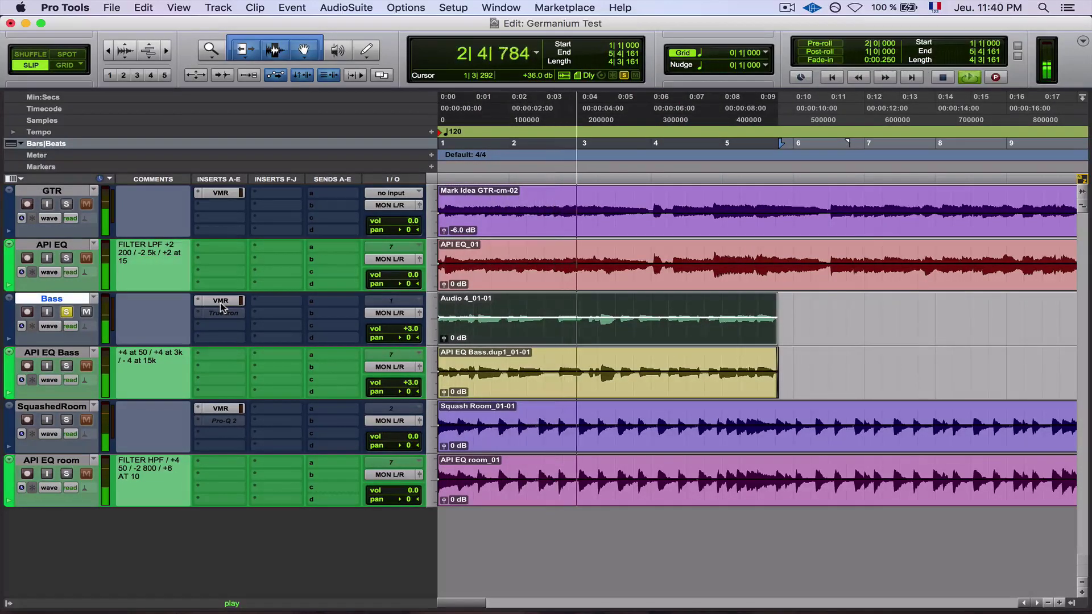
A/B Bass against API EQ Bass in solo, ending on Bass, then stop playback
click(67, 366)
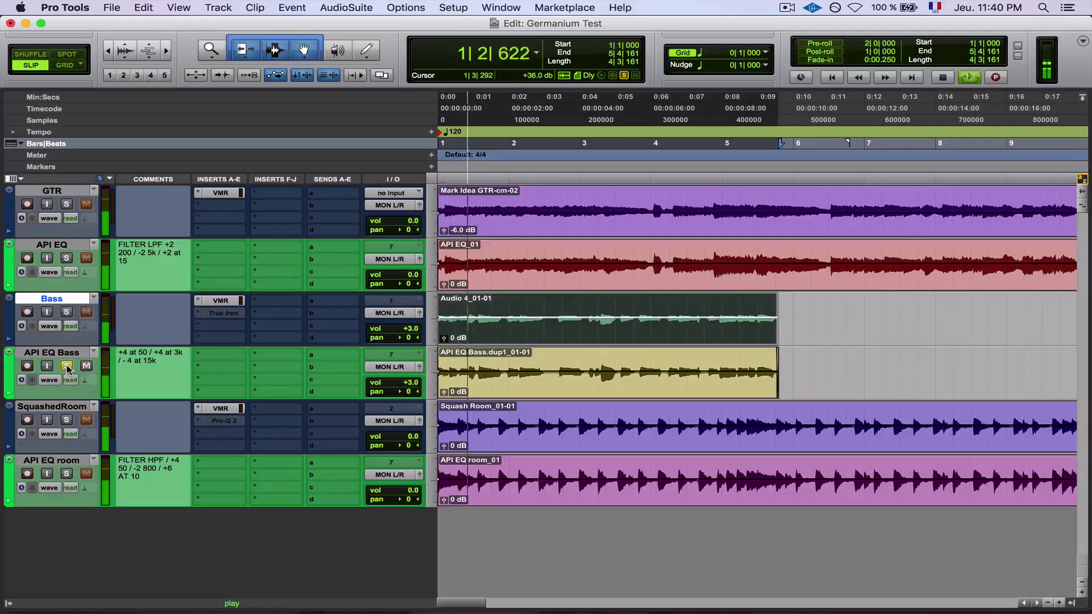
click(67, 312)
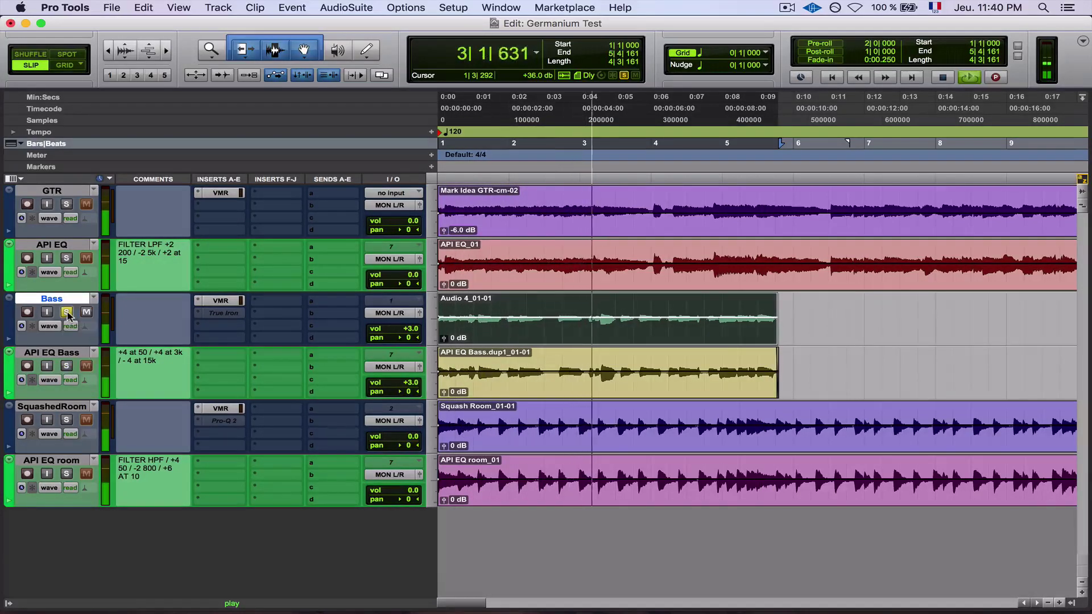
click(66, 366)
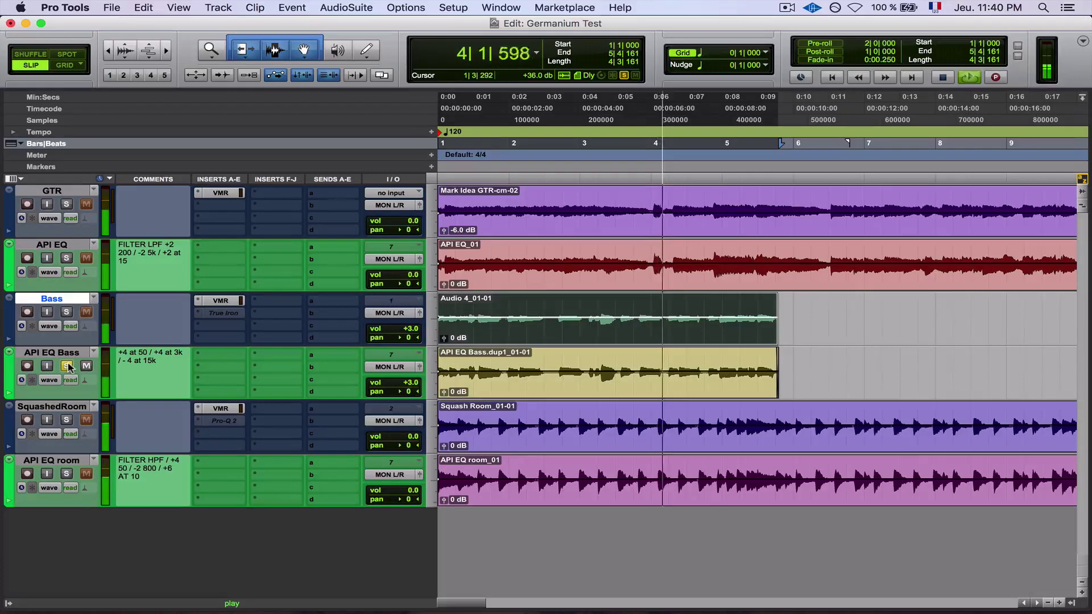
click(67, 312)
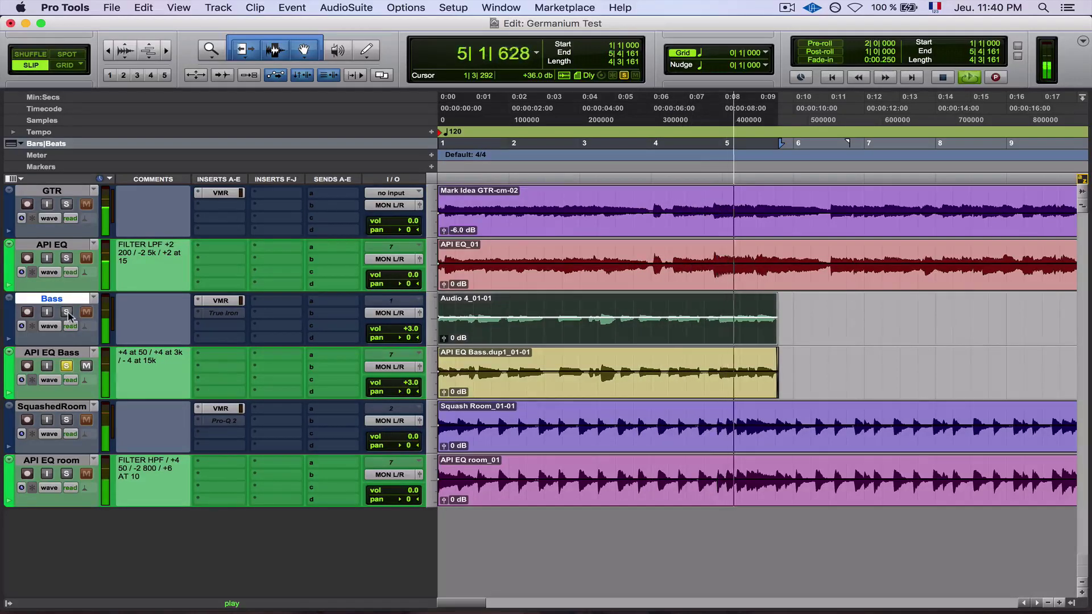
key(space)
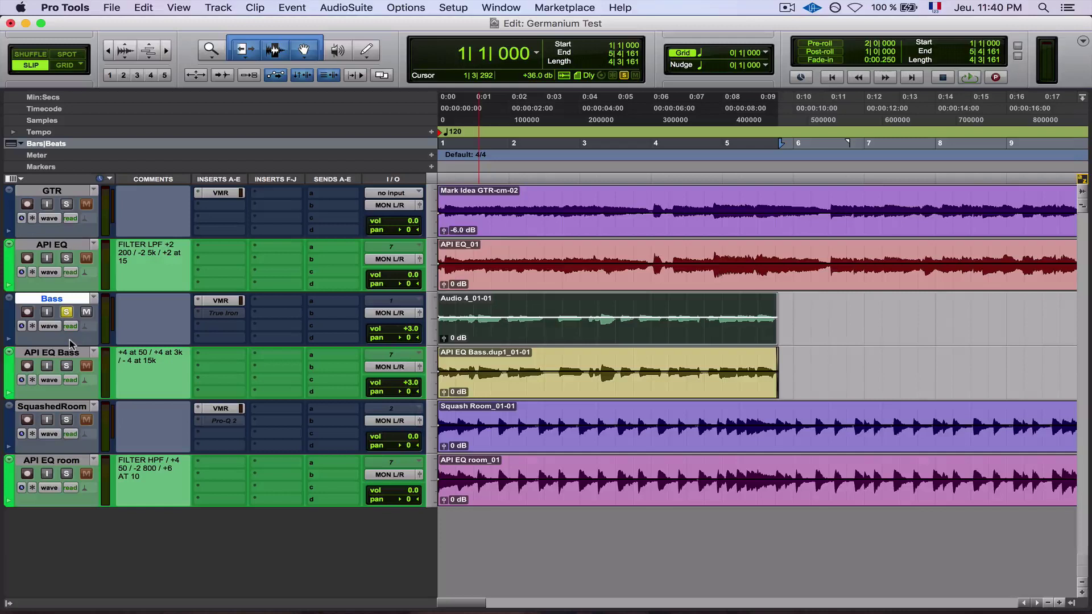
Activate True Iron on Bass, check its Strength 6.54 setting, then solo API EQ Bass
ctrl+super+click(224, 314)
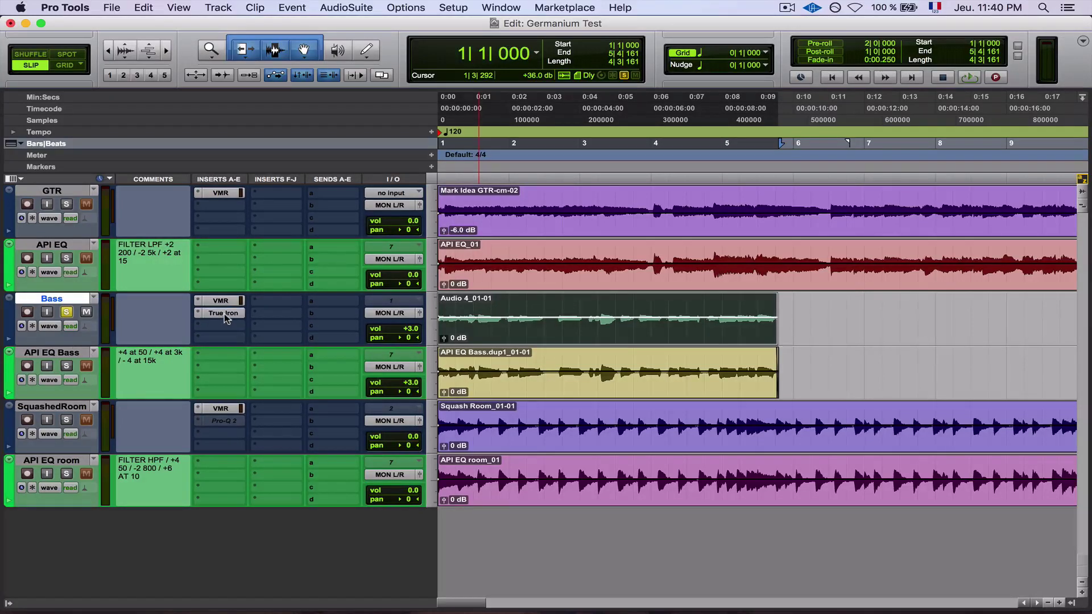
click(224, 313)
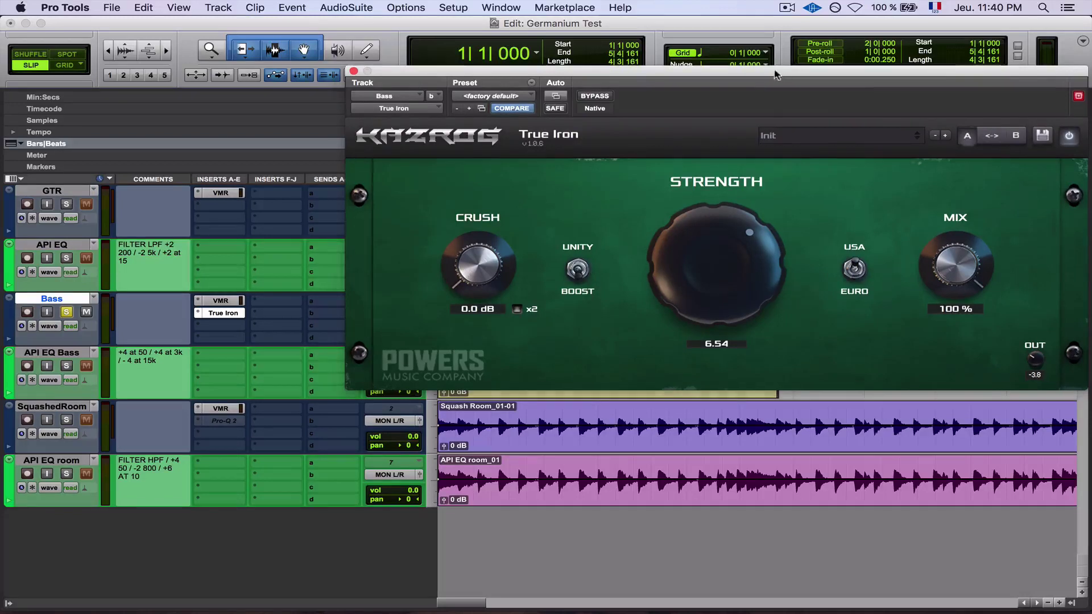
drag(805, 71, 669, 73)
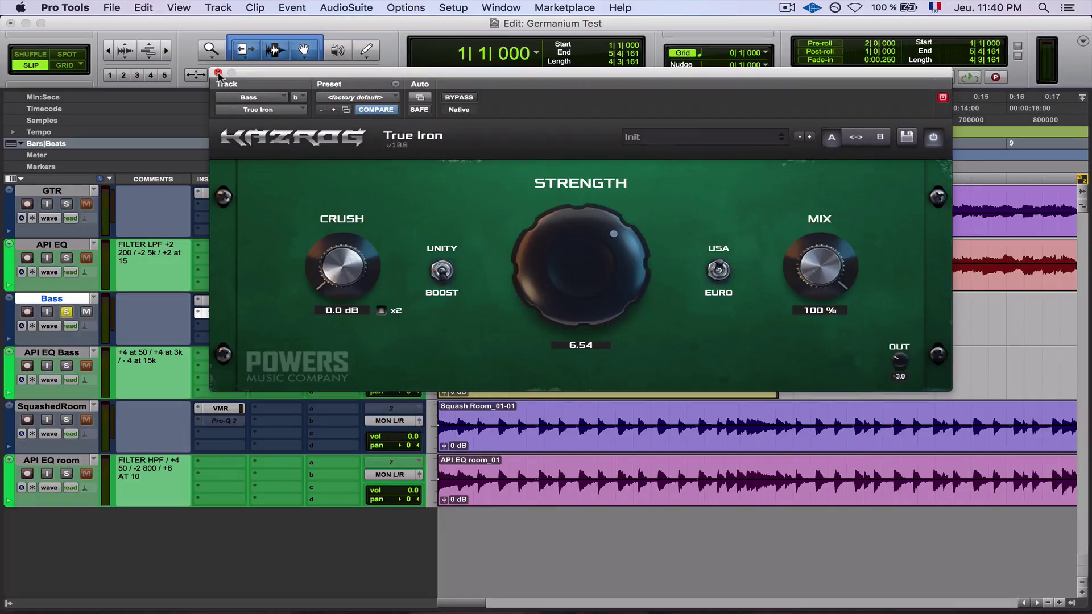
click(217, 73)
click(71, 366)
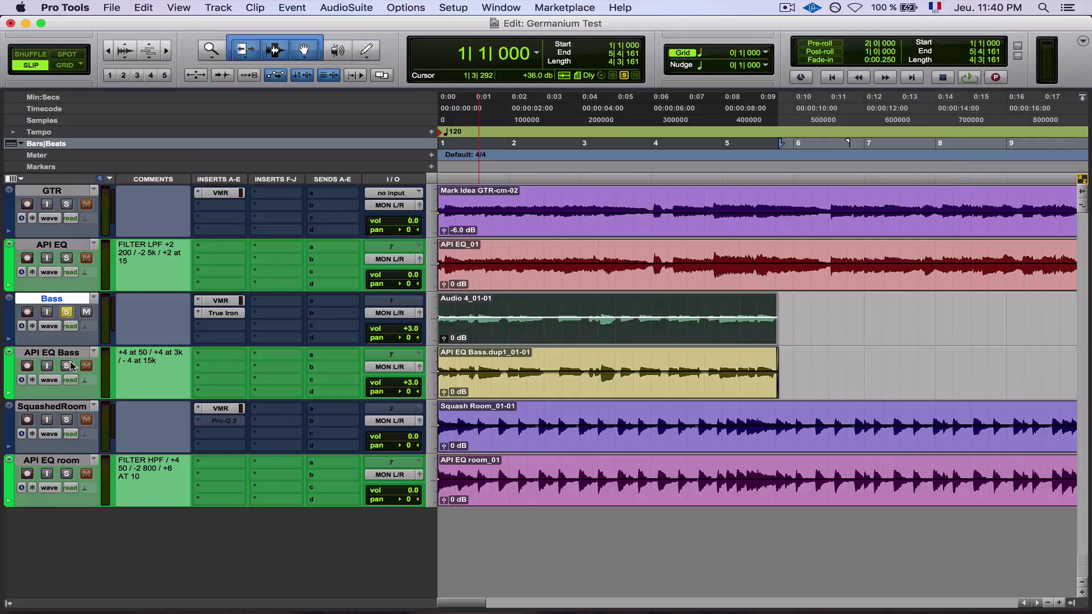
Replay from bar 1 repeatedly, switching solo between Bass and API EQ Bass with Shift+S
click(71, 354)
key(space)
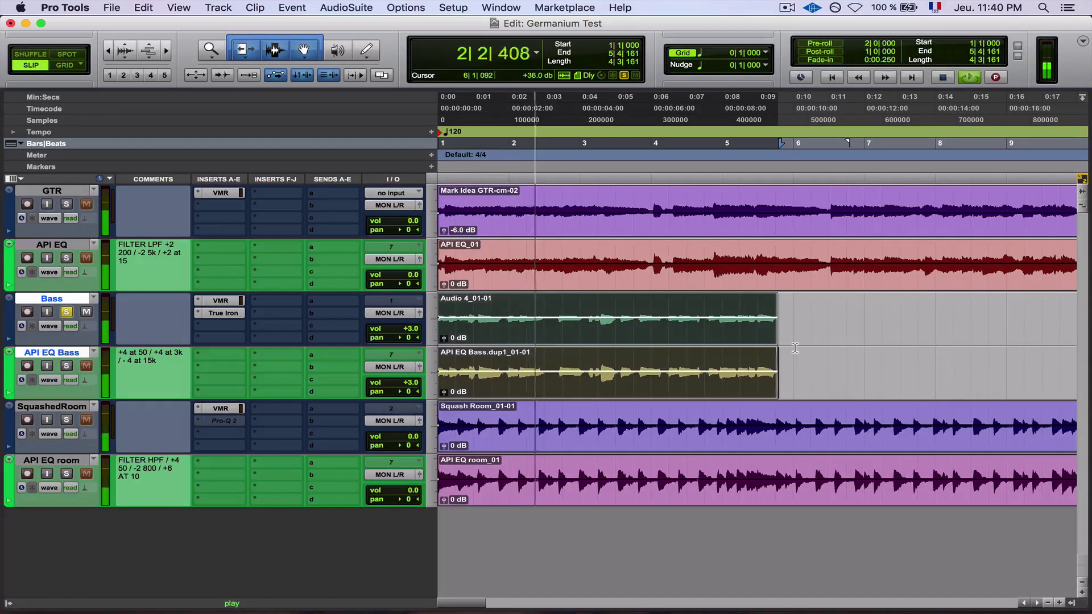
key(space)
key(shift+s)
key(space)
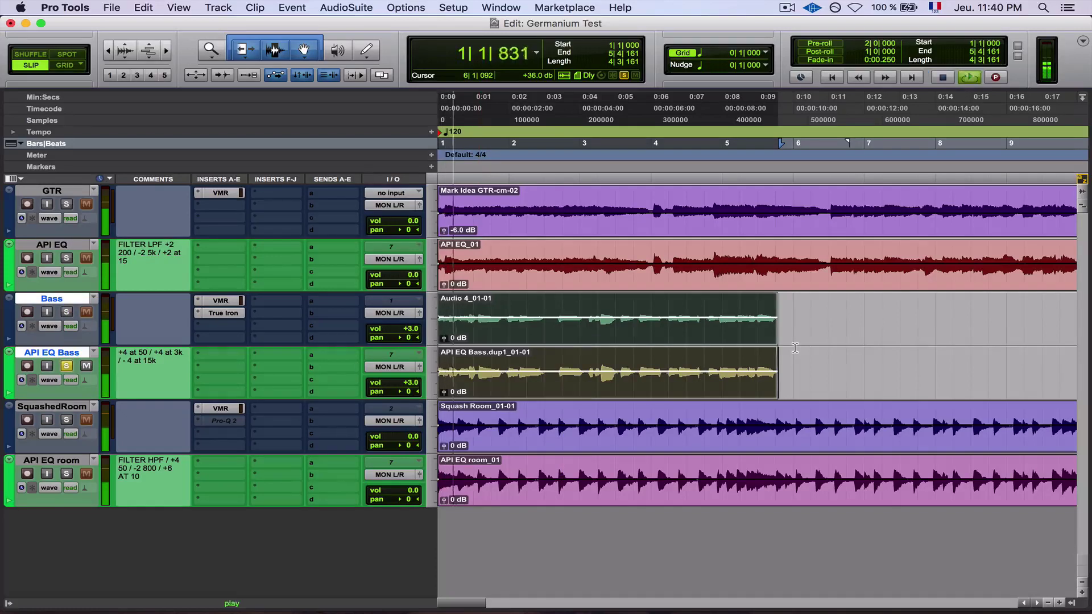
key(space)
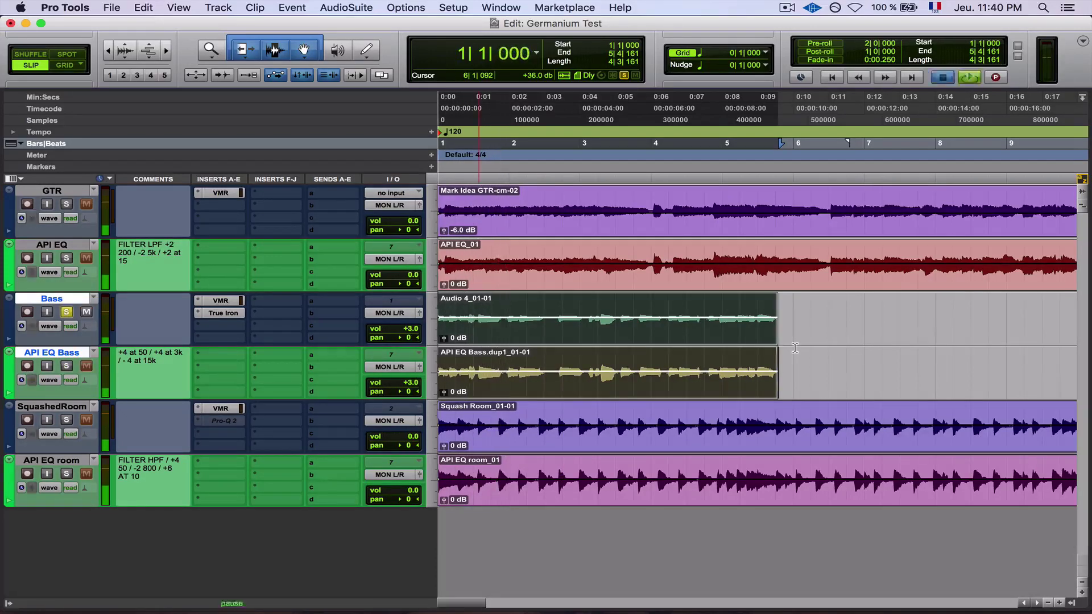
key(shift+s)
key(space)
key(space)
key(shift+s)
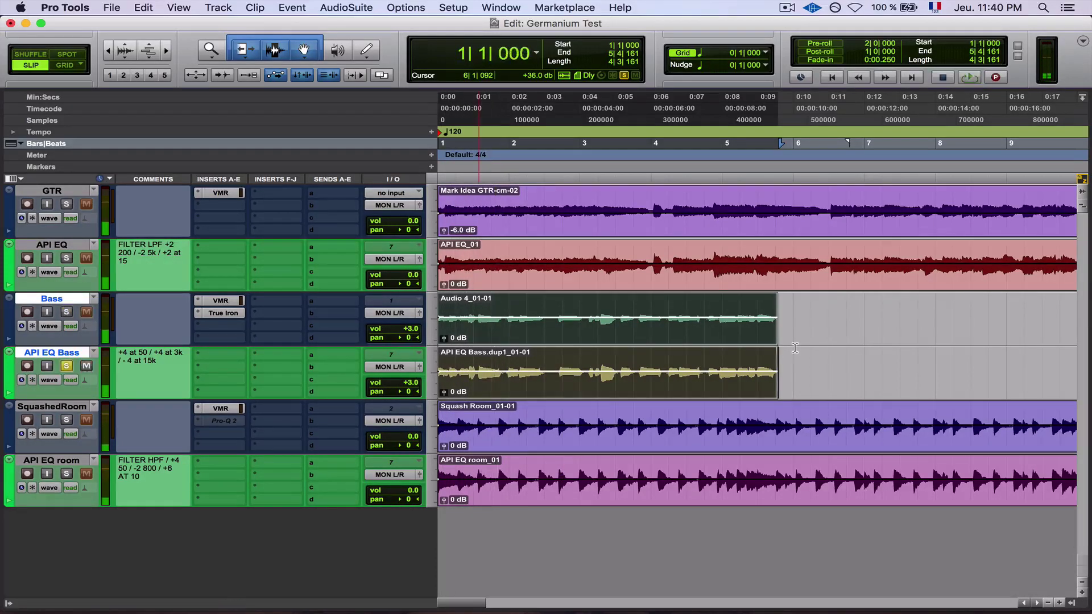
key(space)
key(space)
key(shift+s)
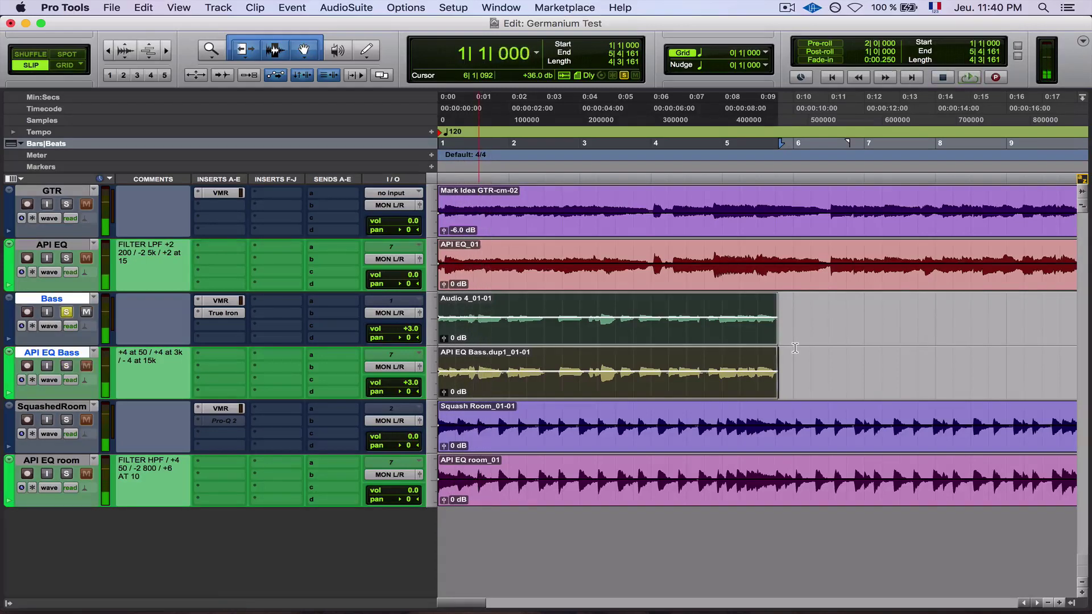
key(space)
key(space)
key(shift+s)
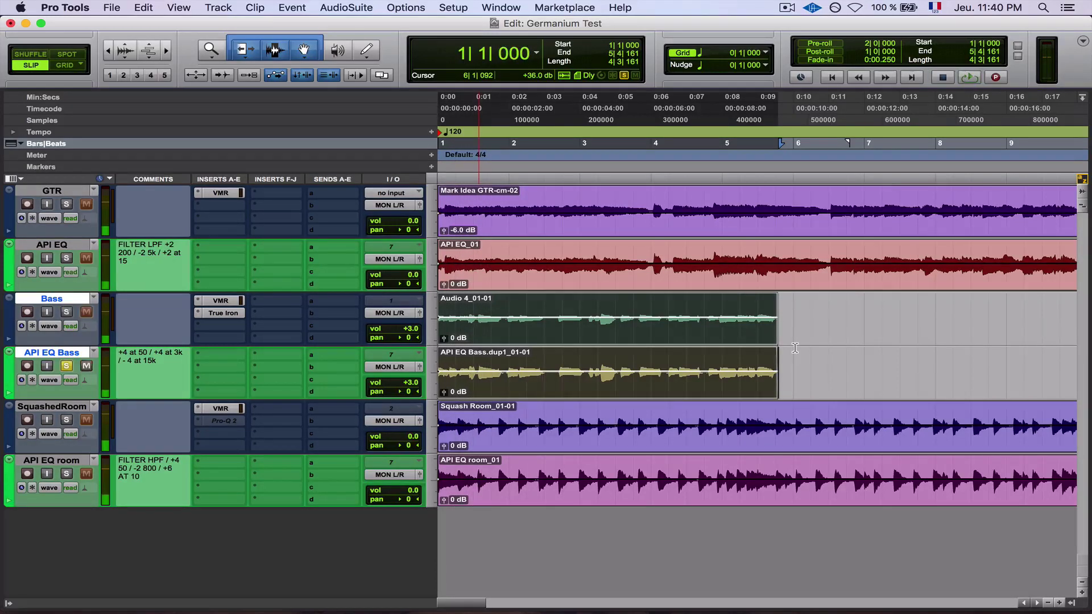
key(space)
key(space)
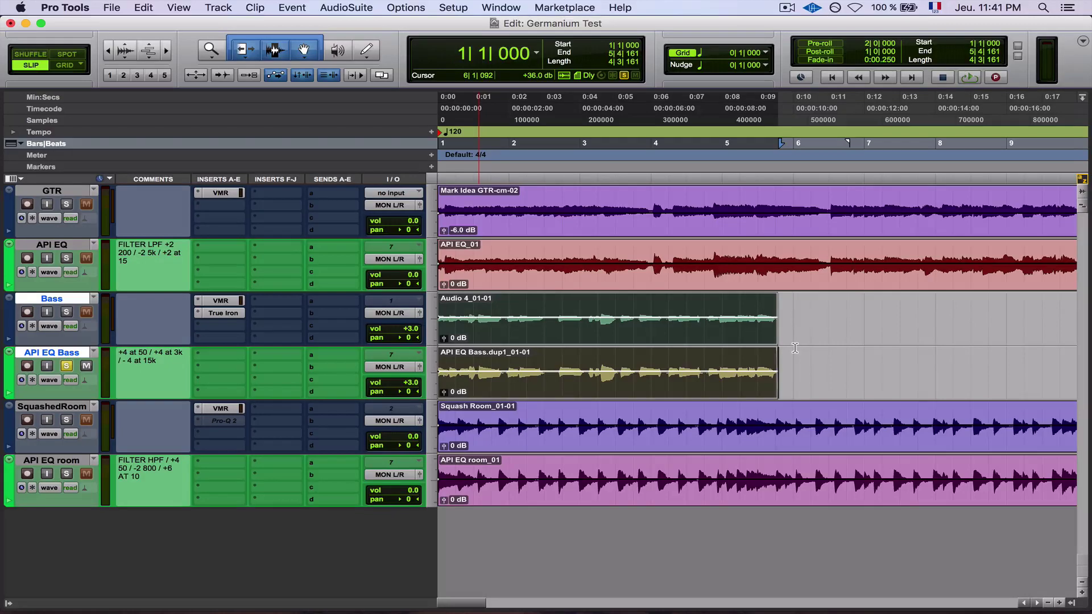
Inspect the Bass track's Virtual Mix Rack and True Iron windows, closing each afterward
click(228, 304)
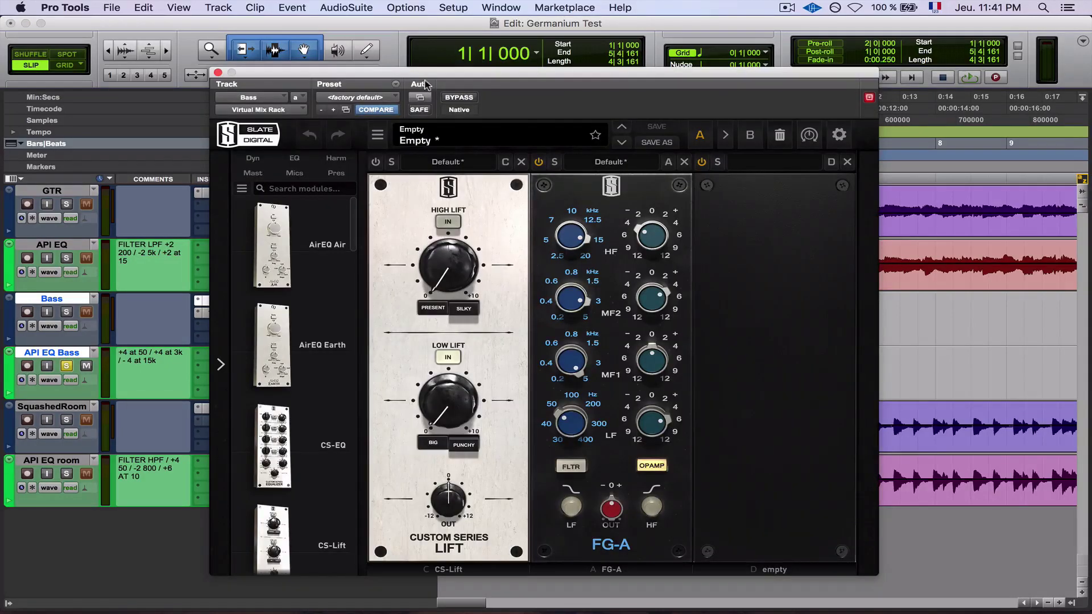
drag(428, 78, 538, 70)
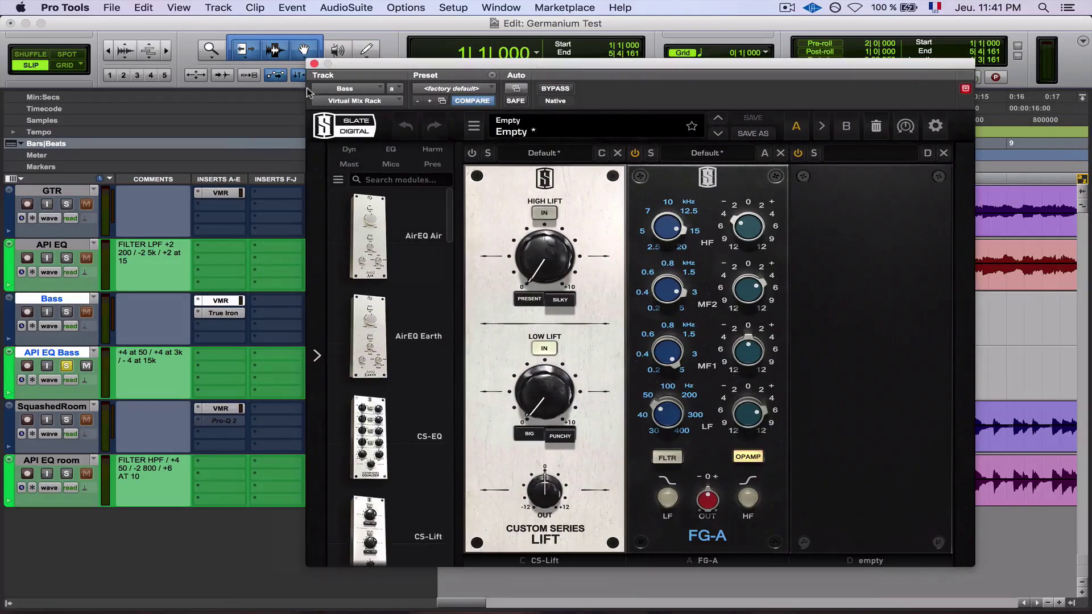
click(315, 64)
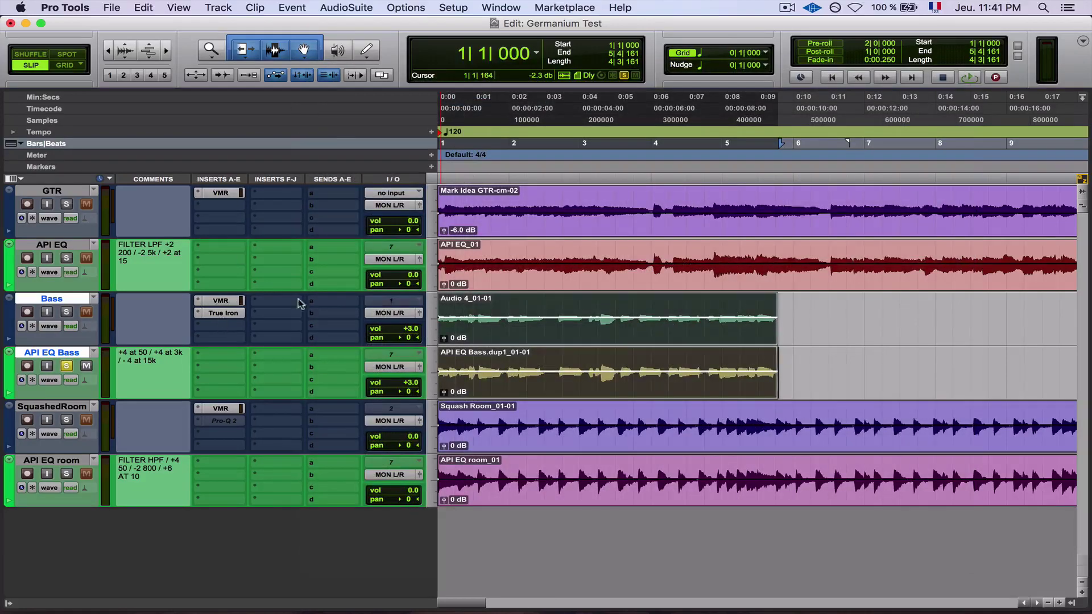
click(223, 313)
click(314, 64)
Solo SquashedRoom and A/B it against API EQ room during playback, ending on SquashedRoom
click(67, 366)
click(67, 421)
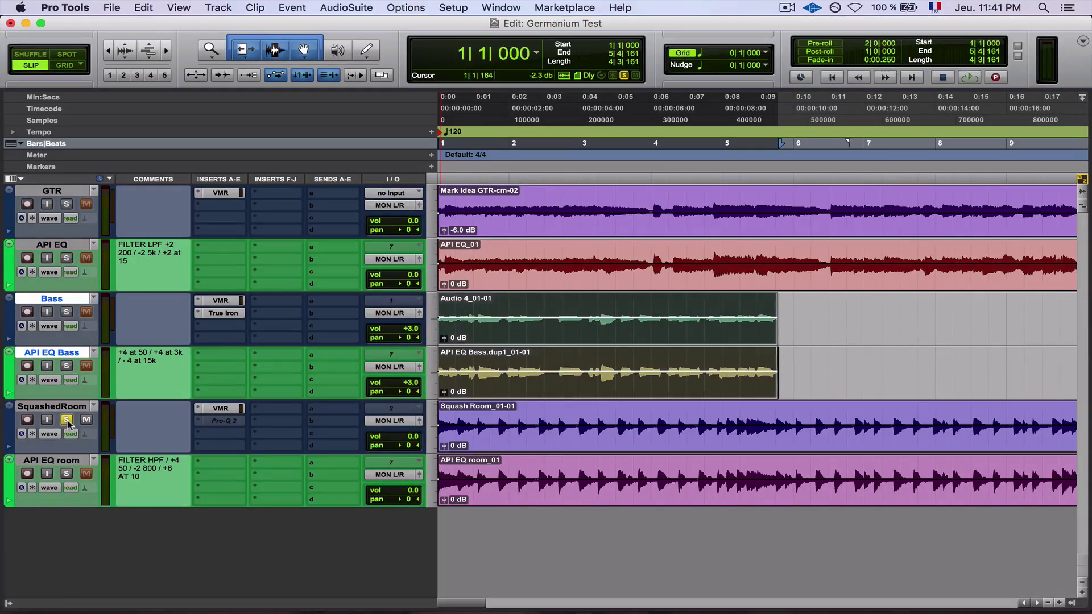
drag(69, 458, 57, 407)
key(space)
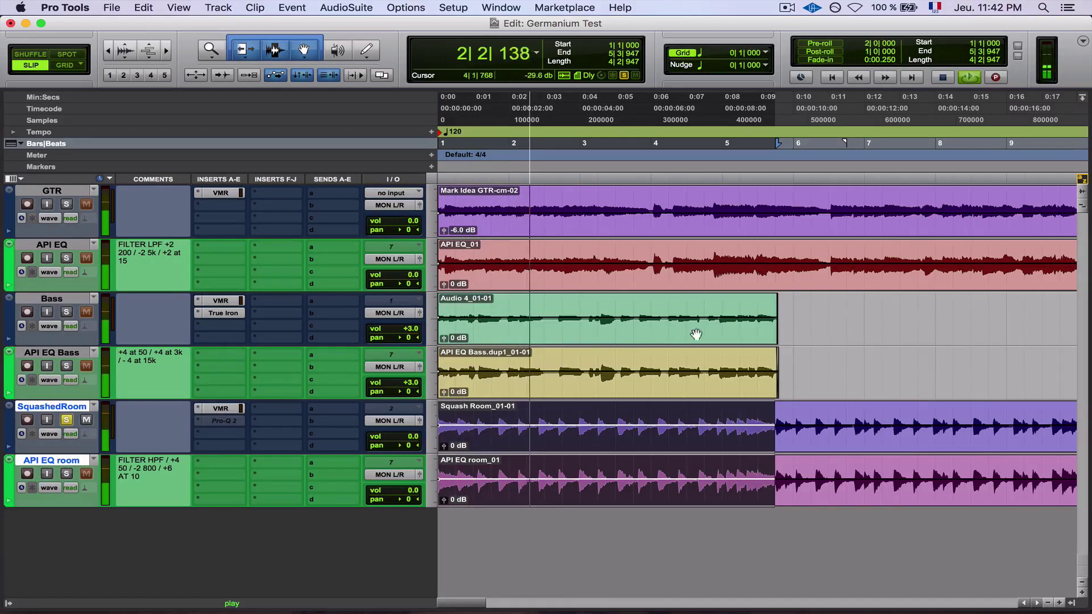
key(shift+s)
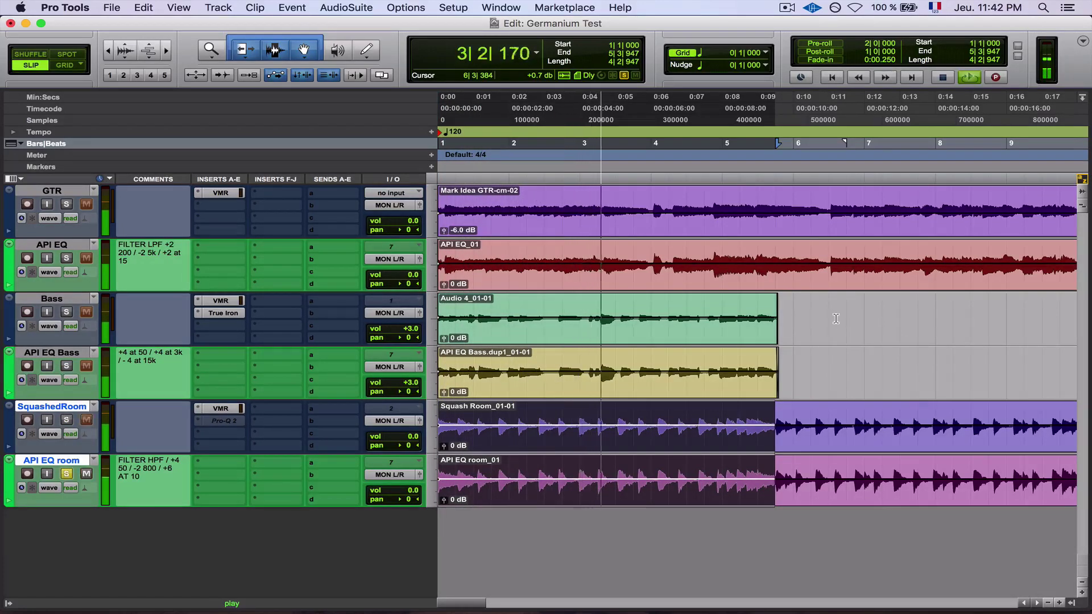
key(shift+s)
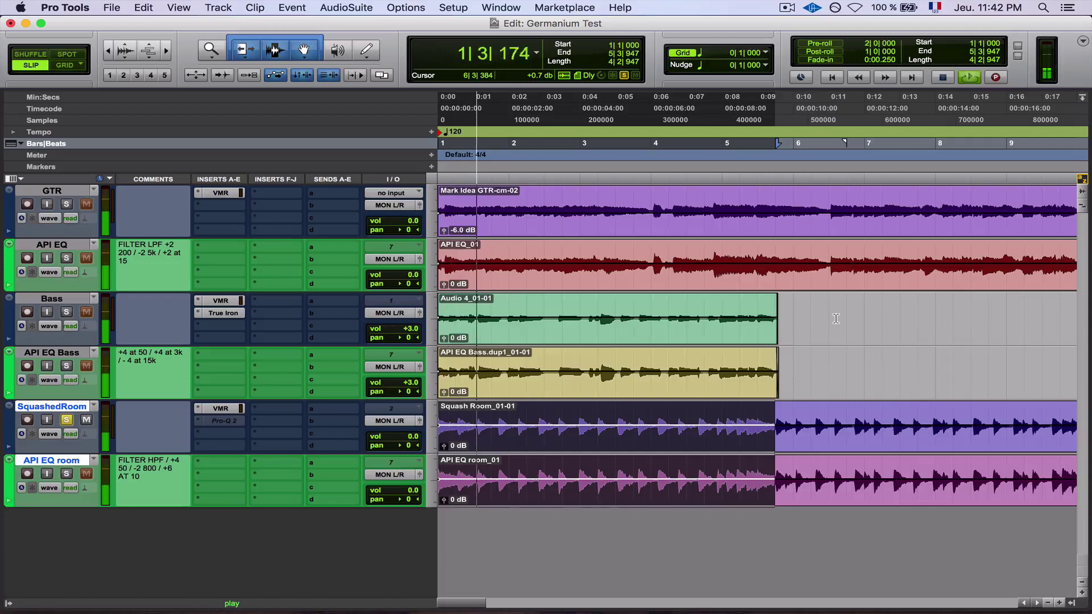
key(shift+s)
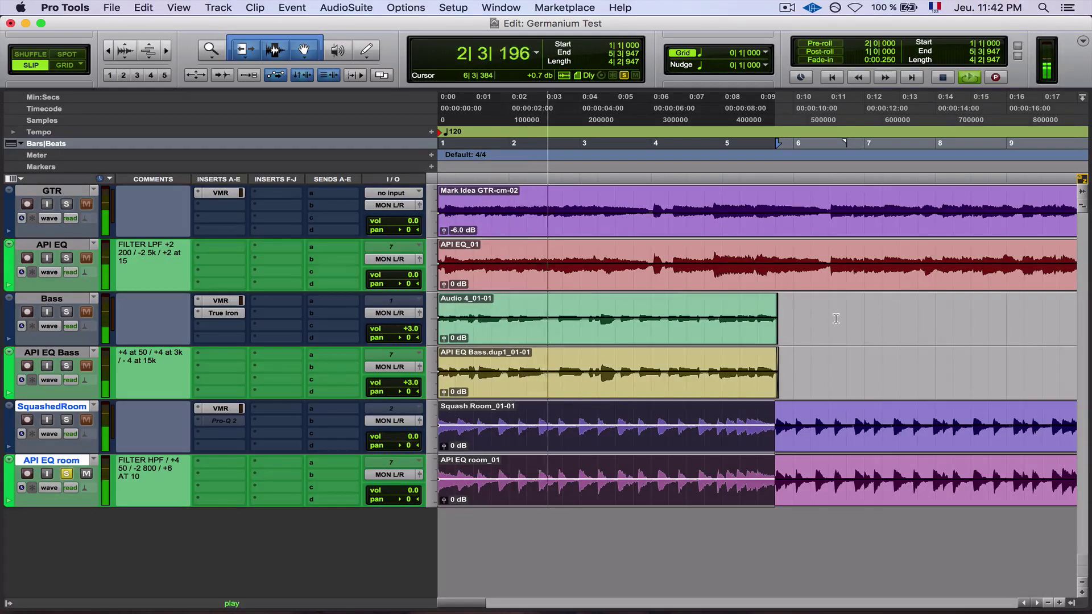
key(shift+s)
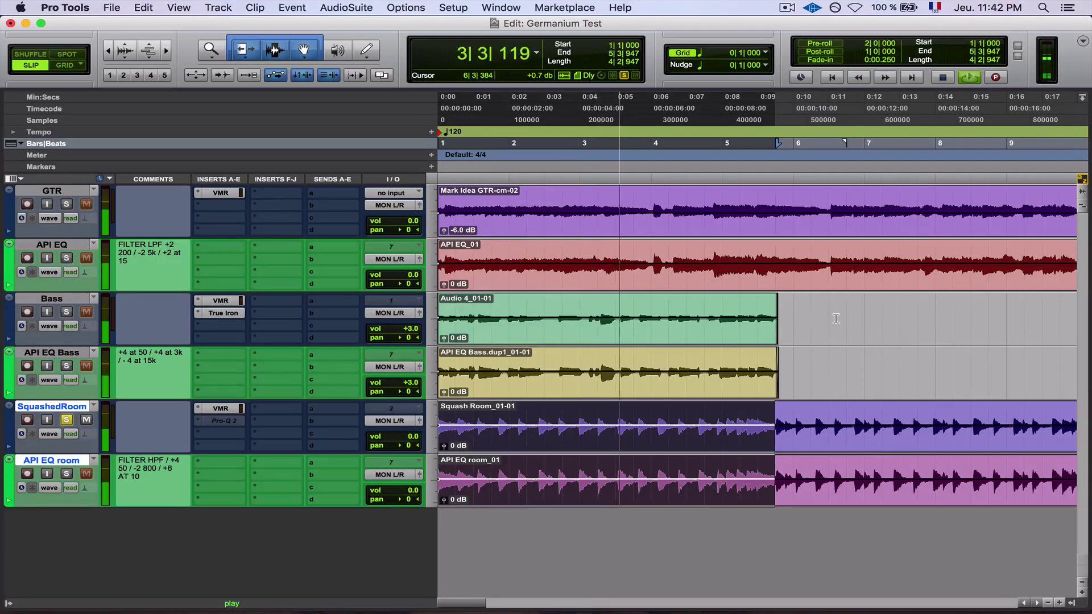
key(space)
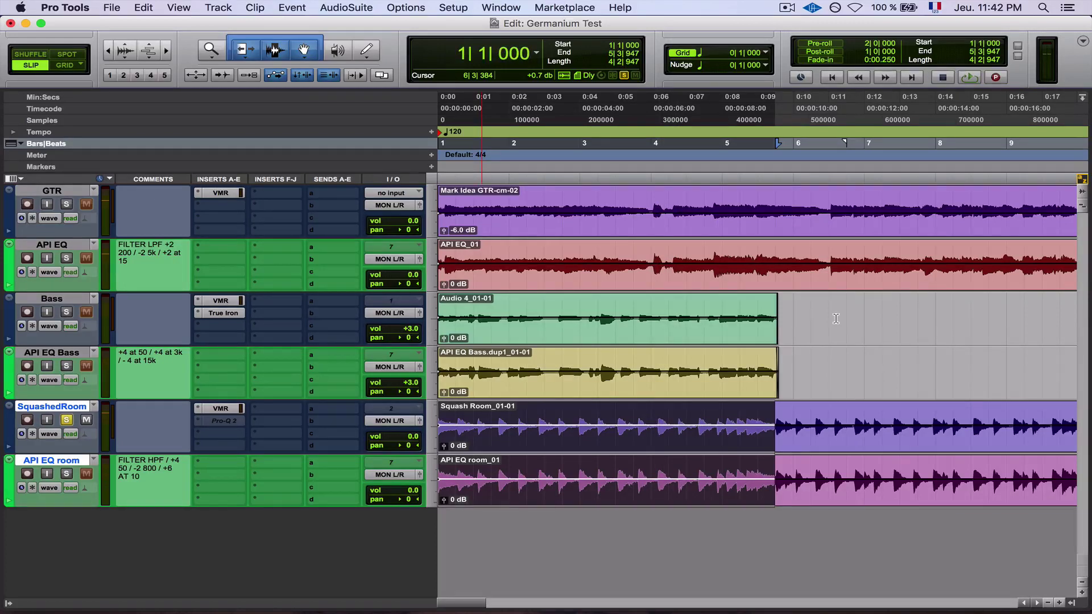
click(230, 424)
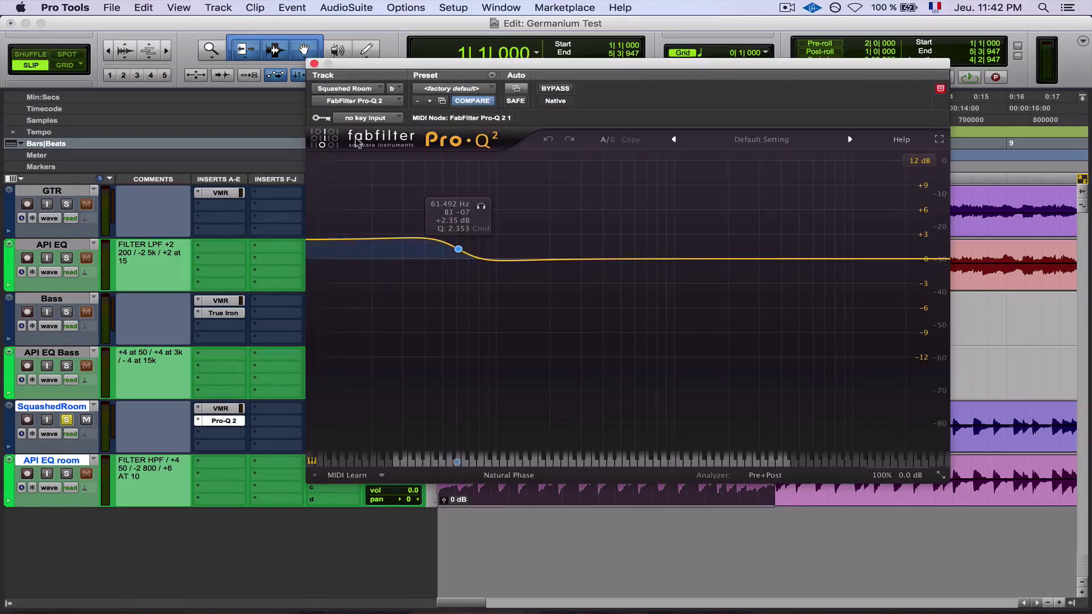
click(314, 64)
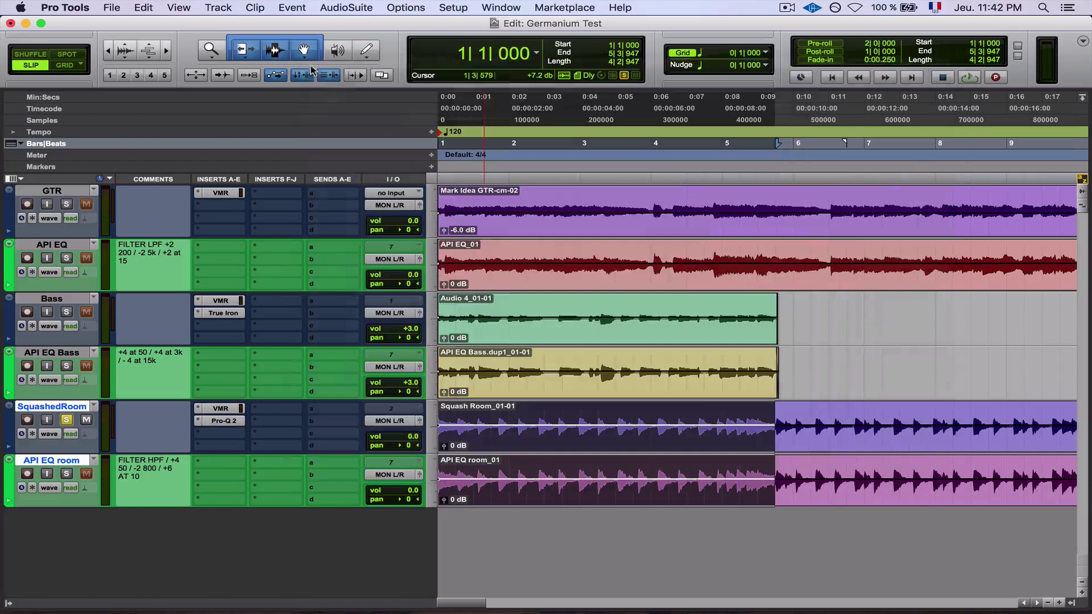
click(67, 474)
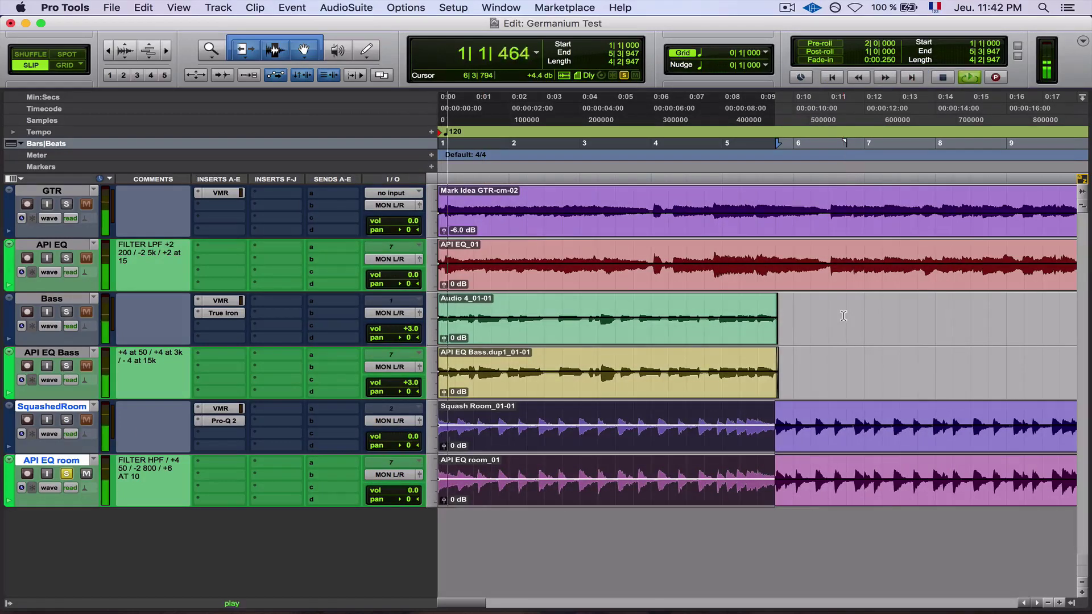
key(space)
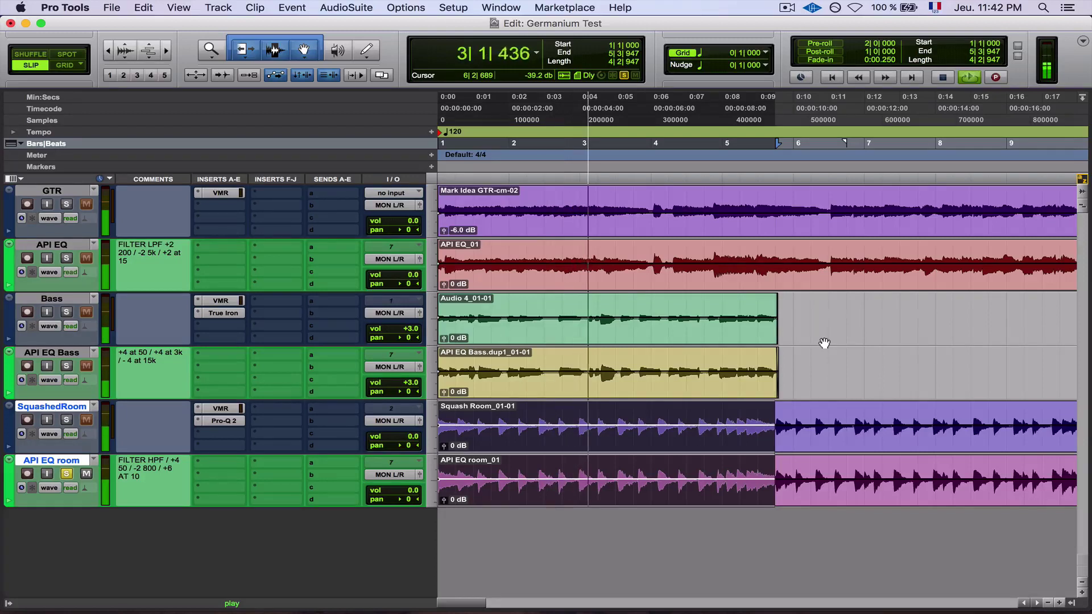
key(shift+s)
key(shift+s)
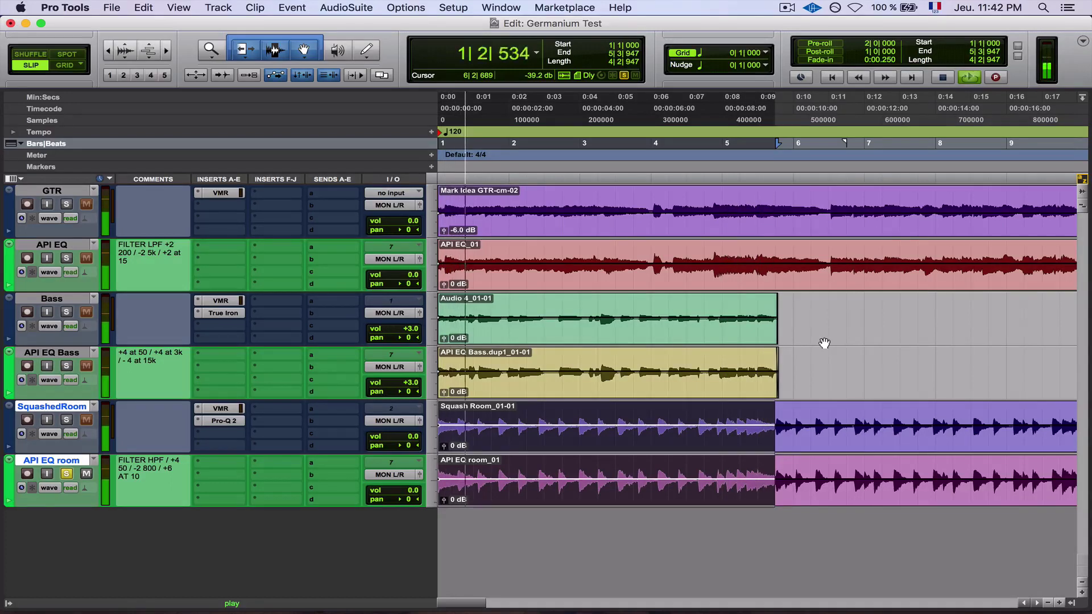
key(shift+s)
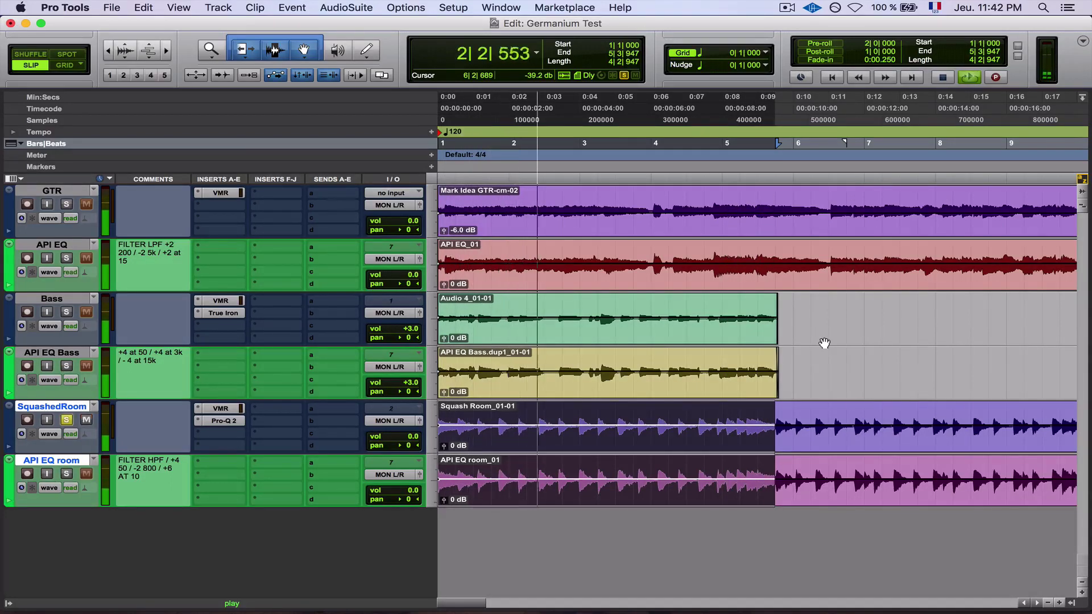
key(shift+s)
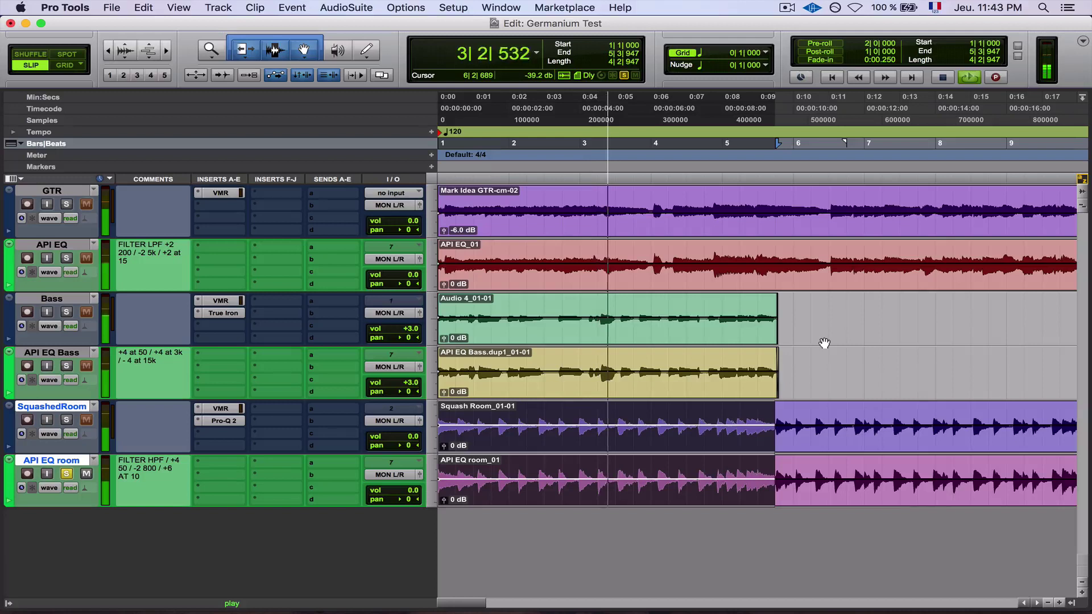
key(shift+s)
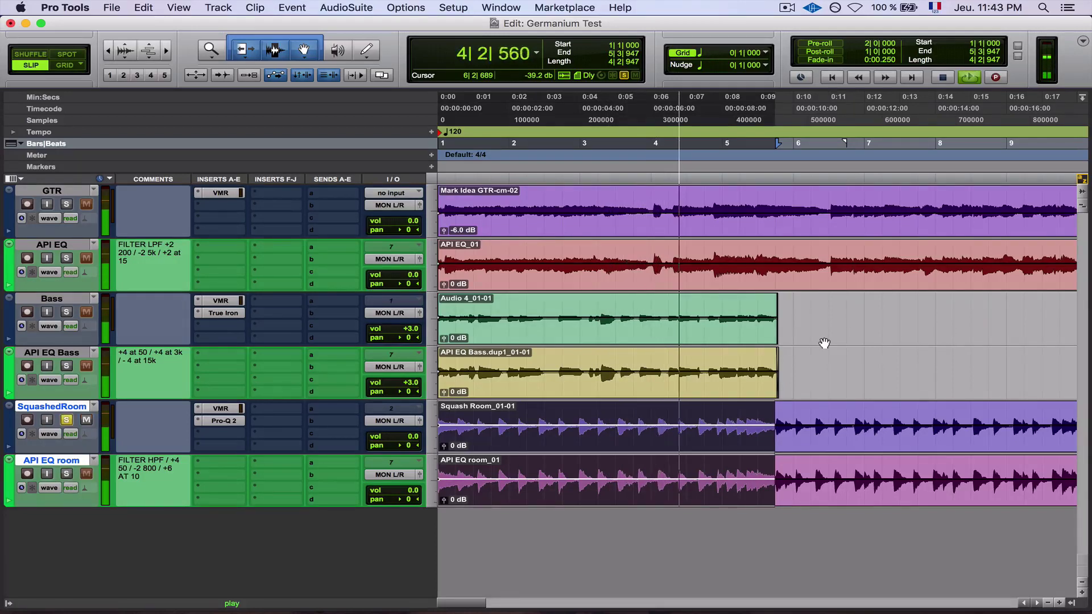
key(space)
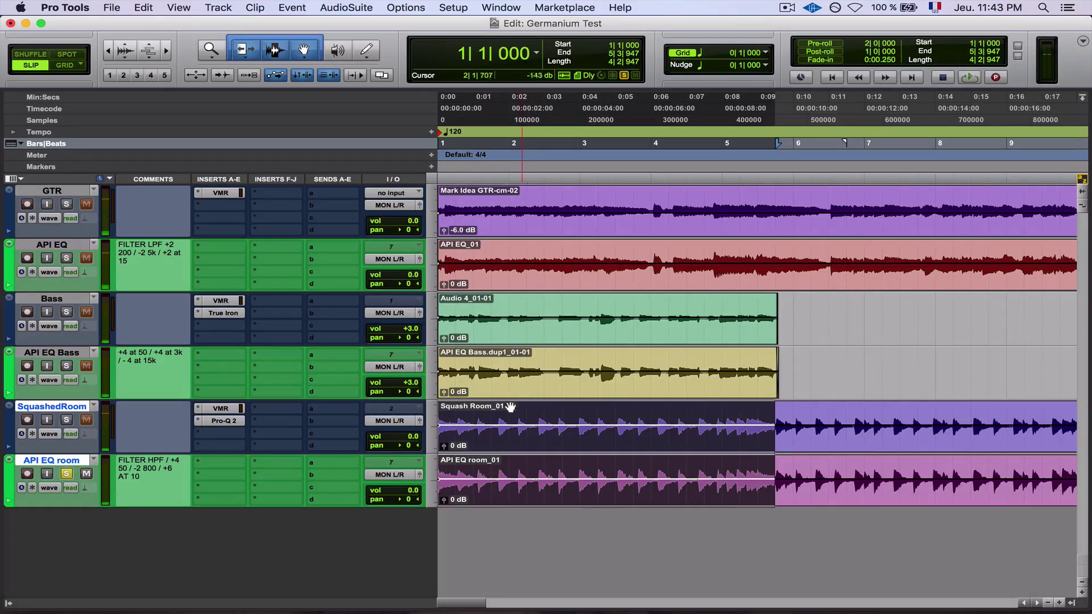
Select a short range near bar 2 on both room tracks and loop-play it
drag(496, 411, 514, 466)
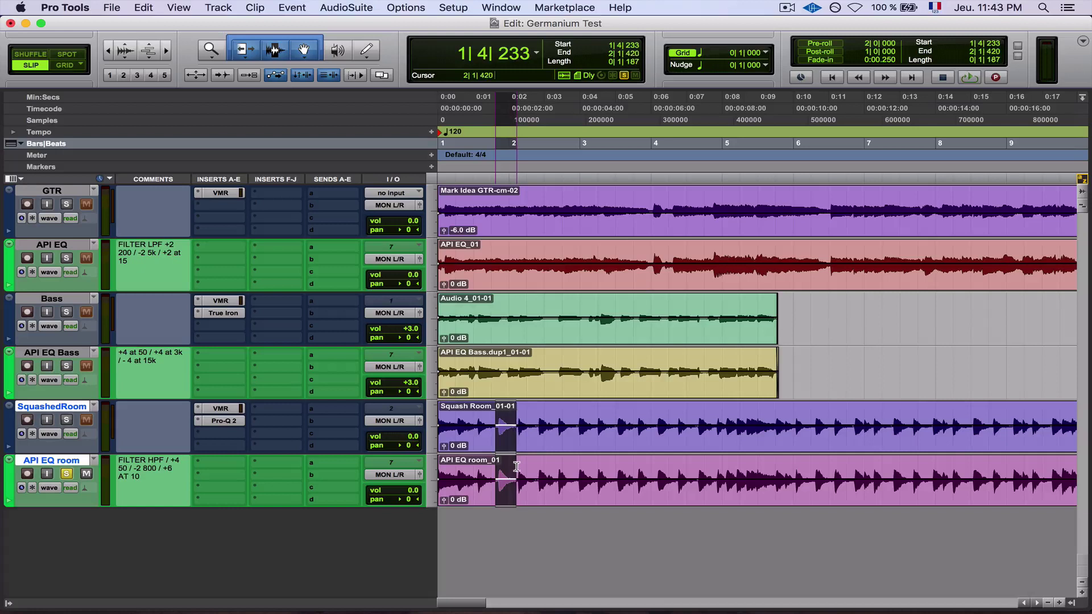
drag(516, 467, 537, 471)
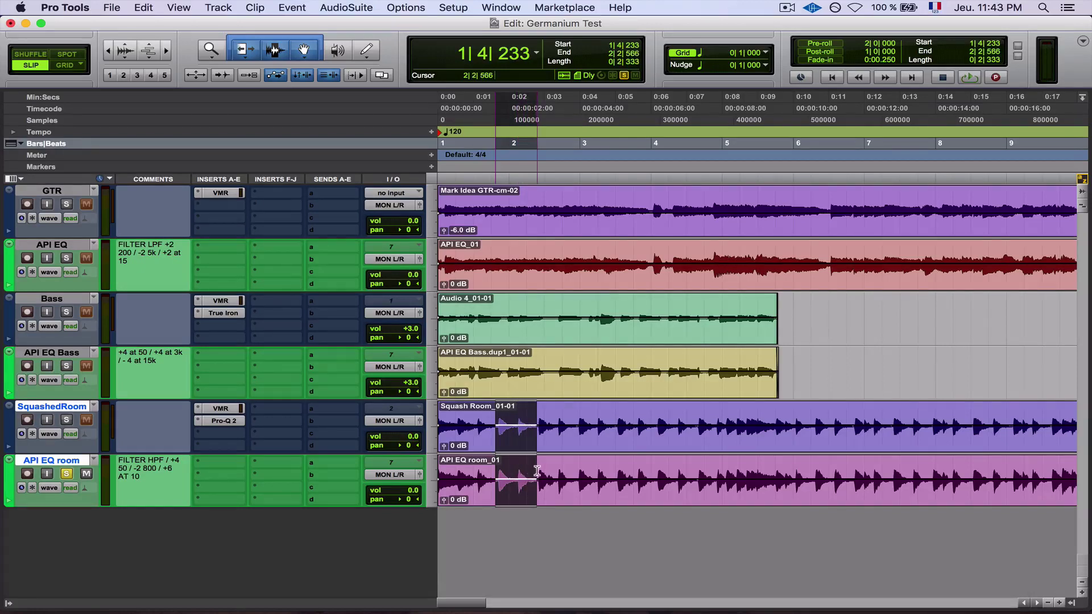
key(space)
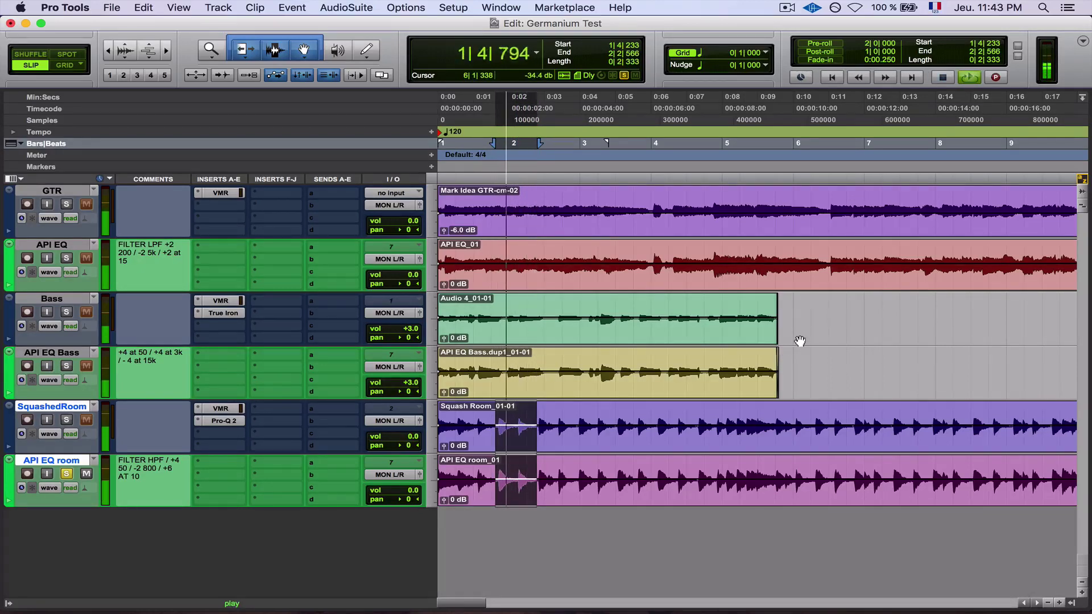
A/B SquashedRoom against API EQ room by toggling solo, then open SquashedRoom's Virtual Mix Rack
key(shift+s)
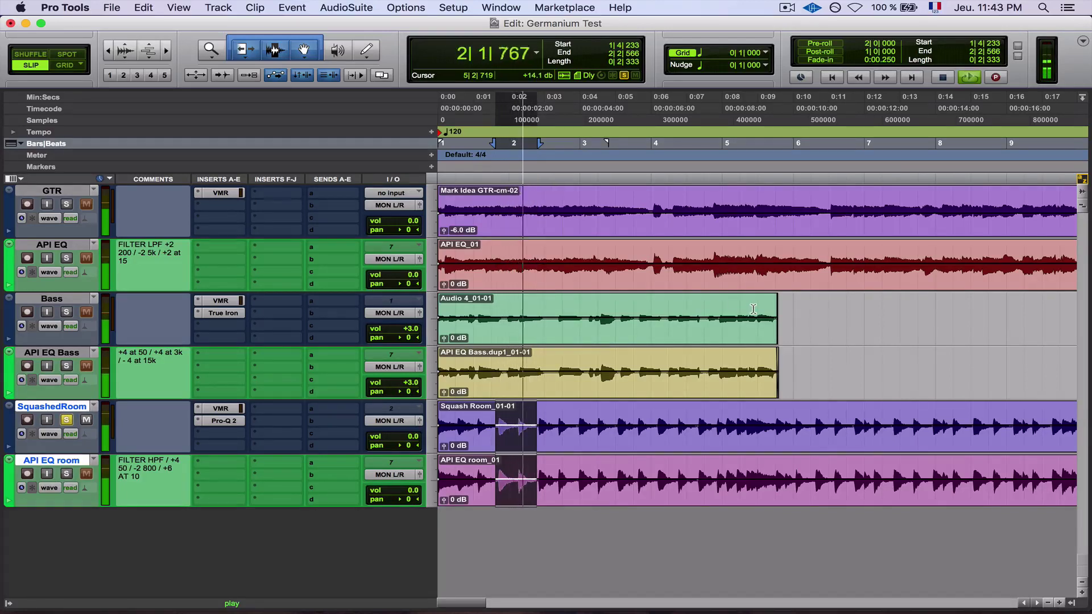
key(shift+s)
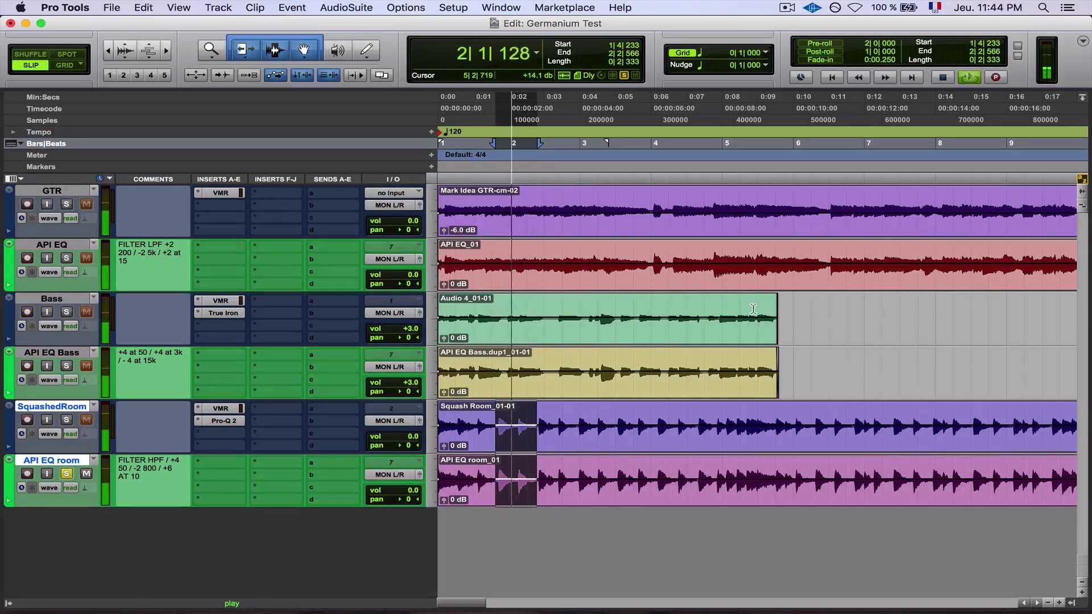
key(shift+s)
key(space)
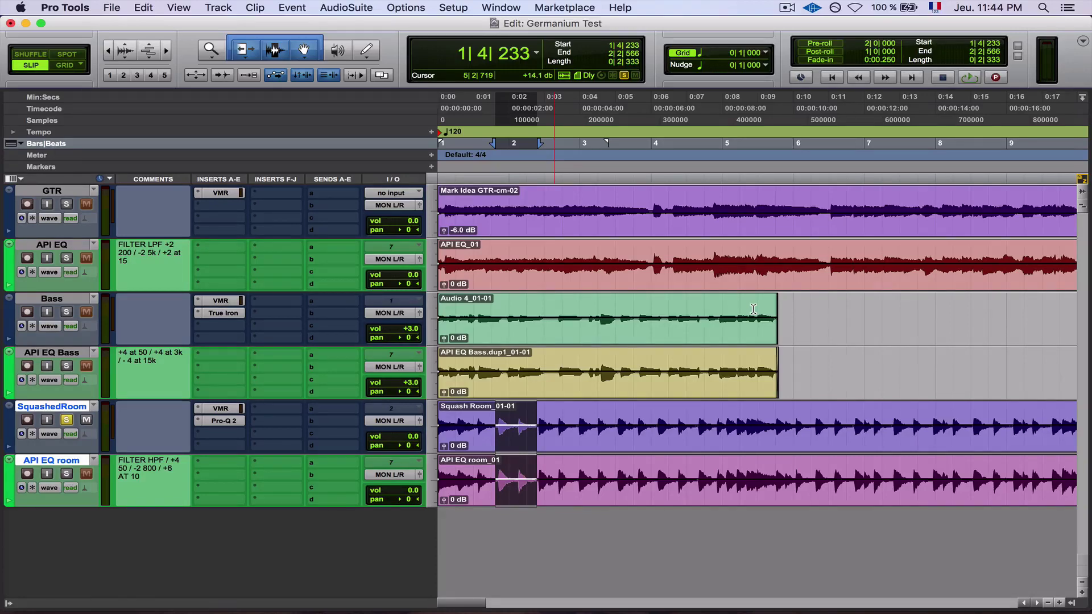
click(230, 410)
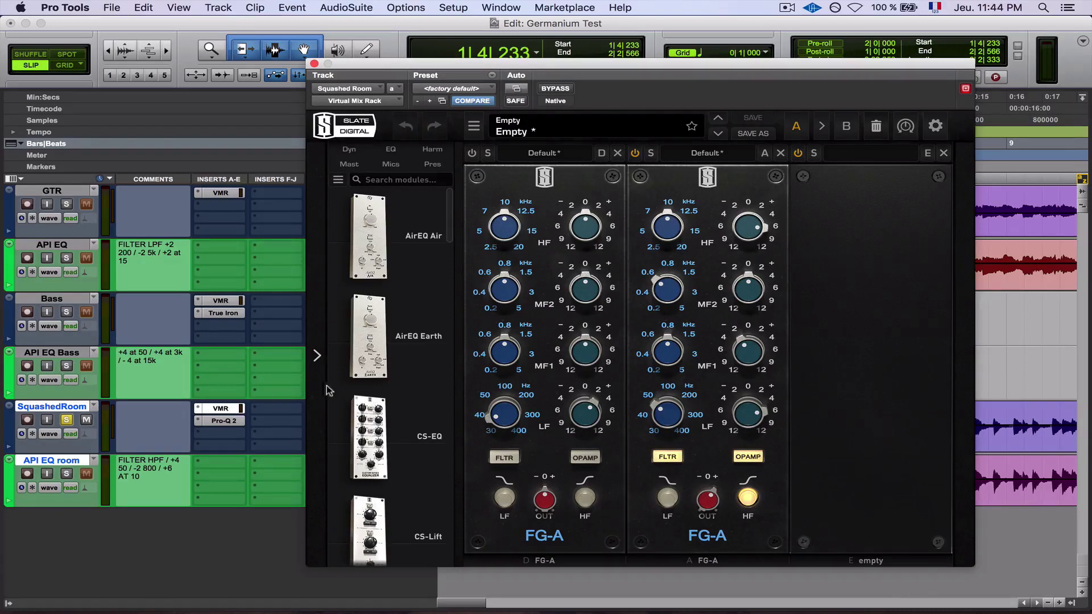
Nudge SquashedRoom's Virtual Mix Rack window right, then close it
mouse_move(369, 66)
mouse_down()
mouse_move(396, 66)
mouse_move(376, 55)
mouse_up()
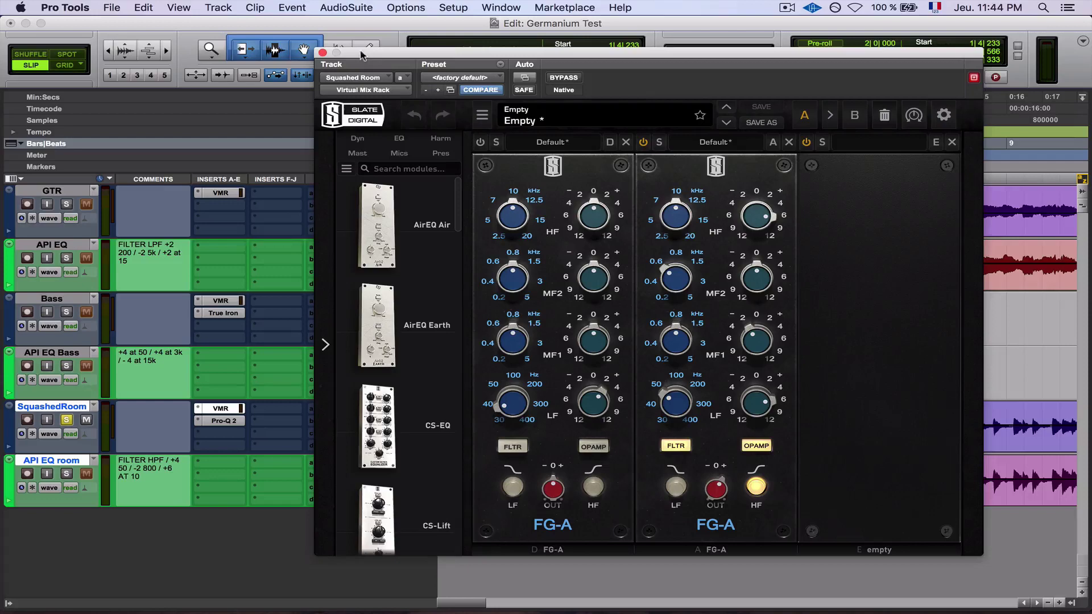
click(322, 53)
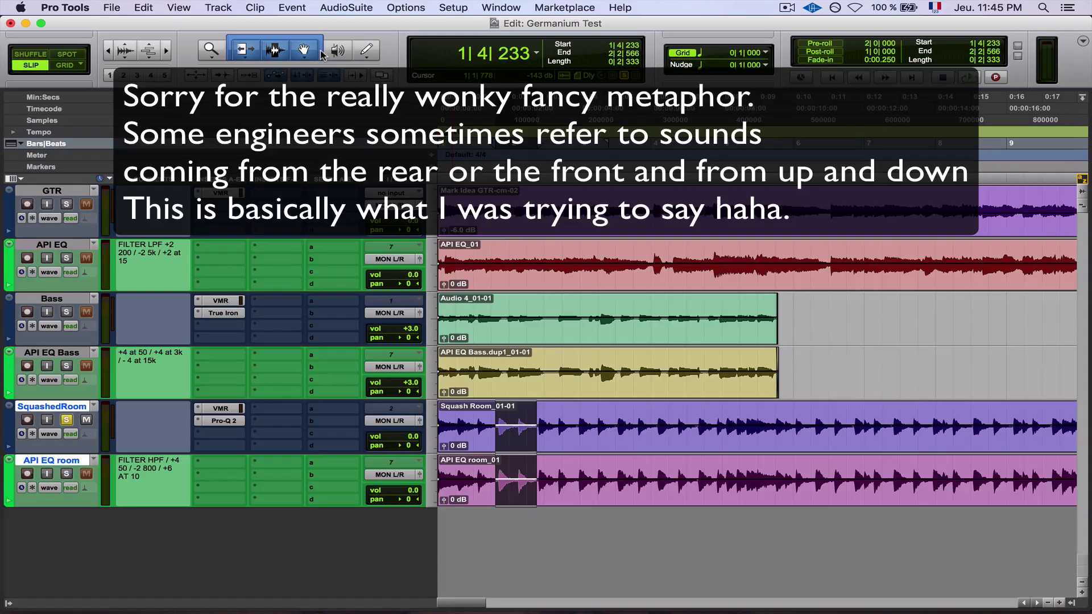
Reselect across both room tracks, ending the range at 2|4|817
click(577, 409)
click(579, 409)
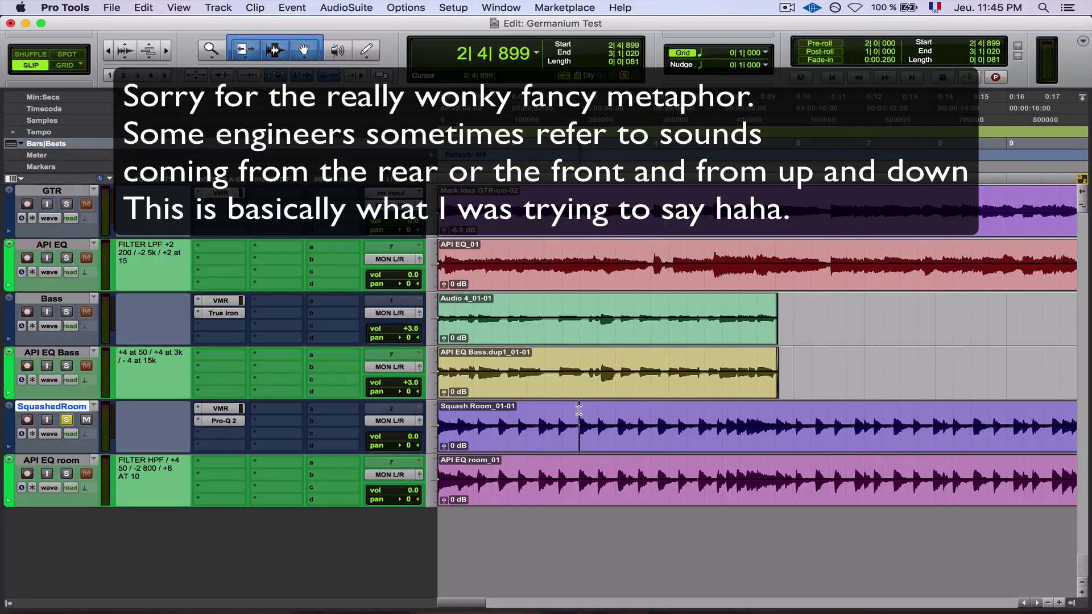
drag(579, 409, 439, 478)
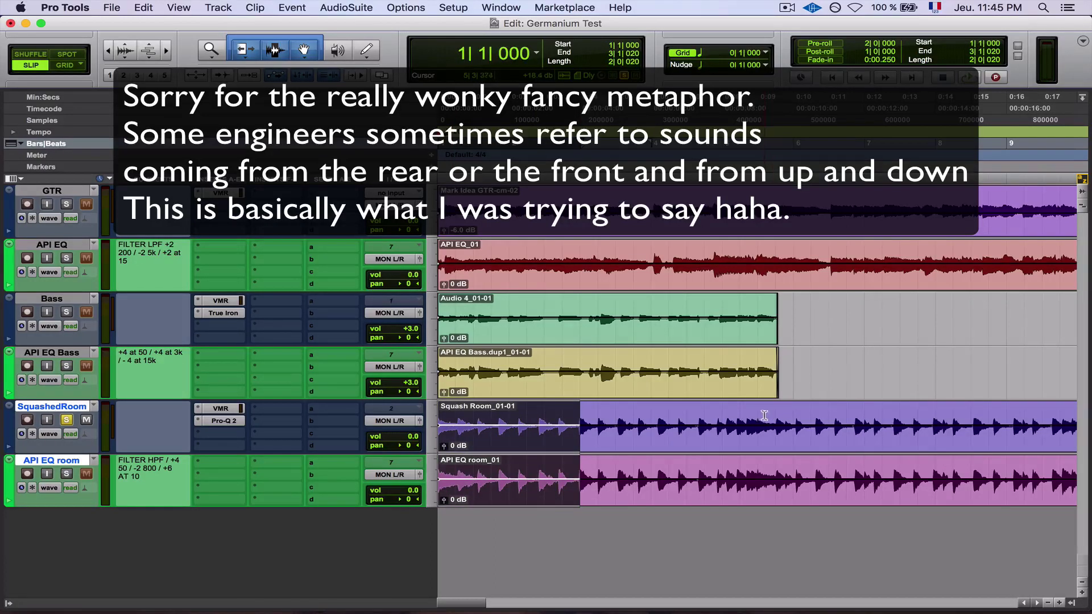
click(577, 421)
drag(578, 421, 440, 502)
Loop the range from session start, alternating solo between SquashedRoom and API EQ room, ending on API EQ room
key(space)
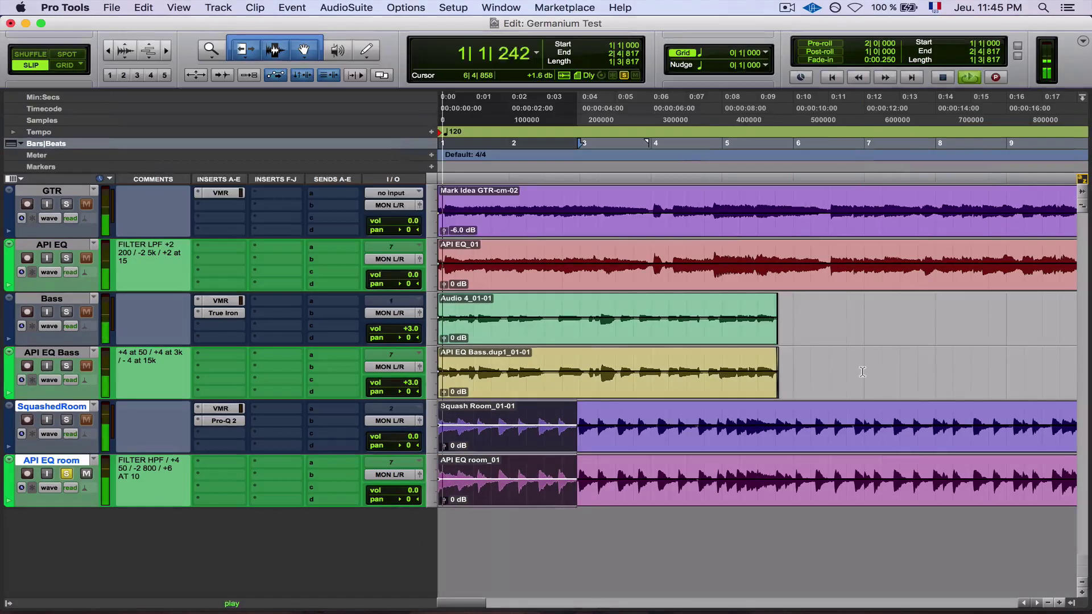
key(shift+s)
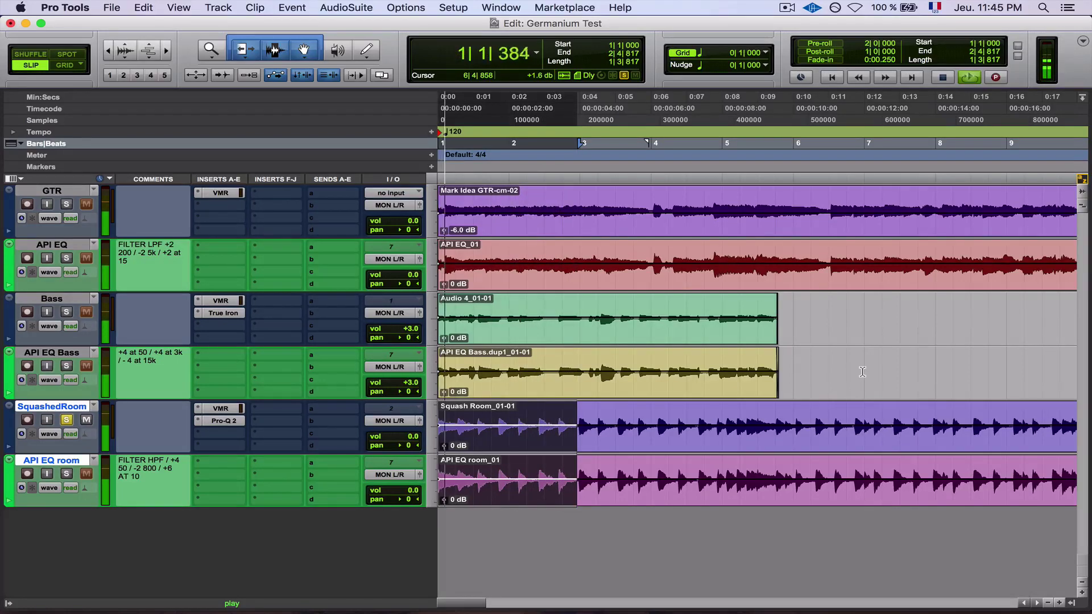
key(shift+s)
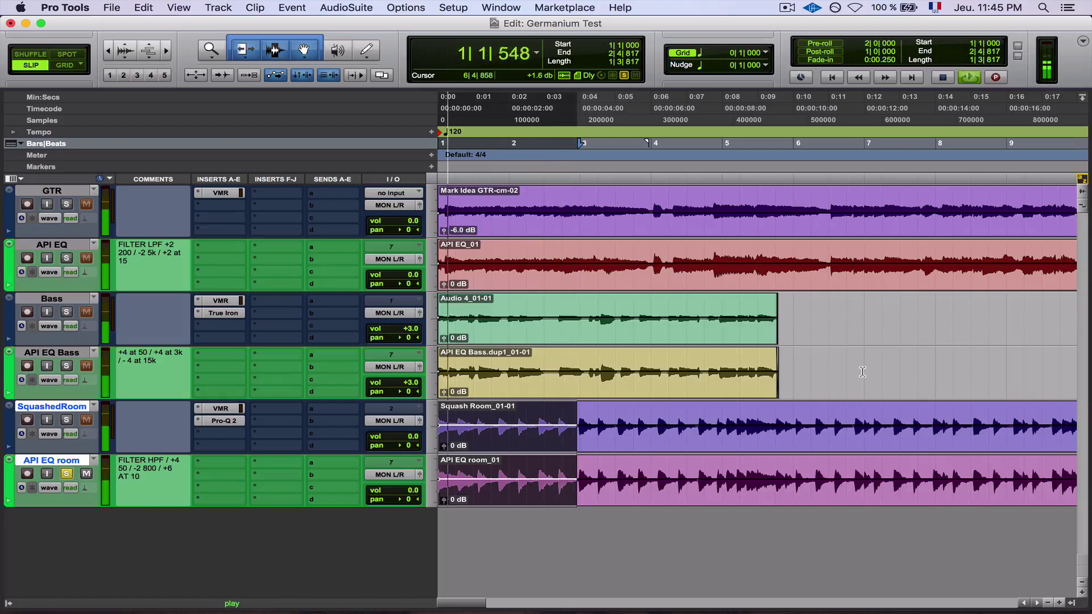
key(shift+s)
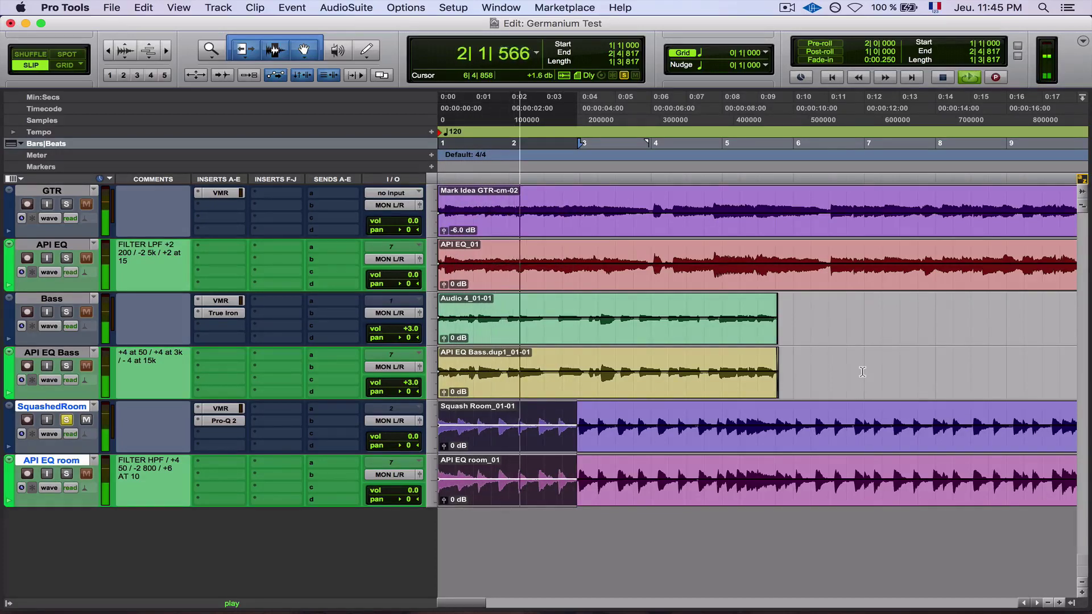
key(shift+s)
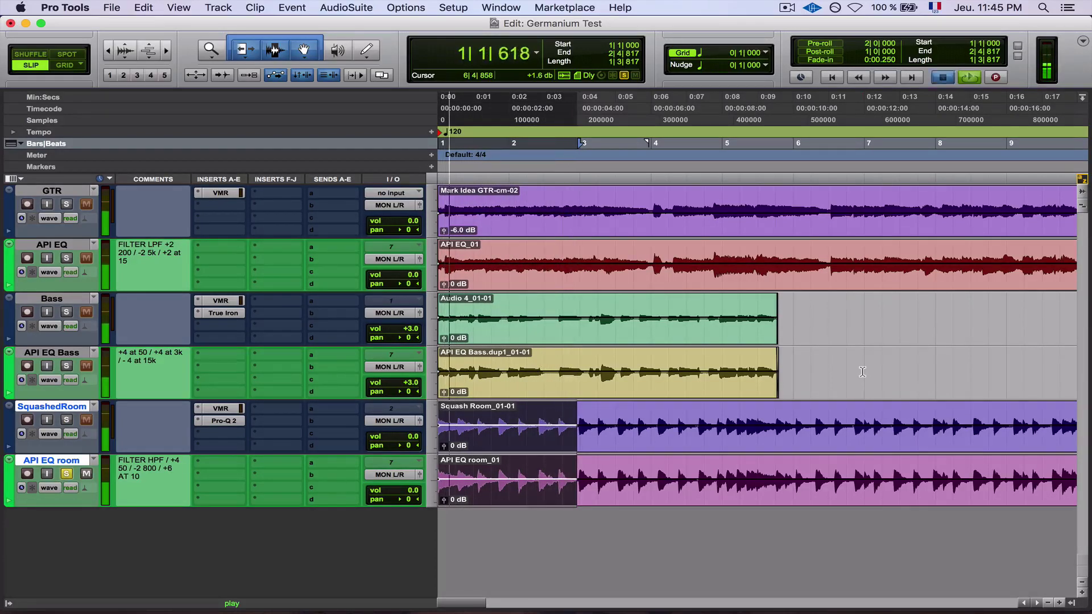
key(space)
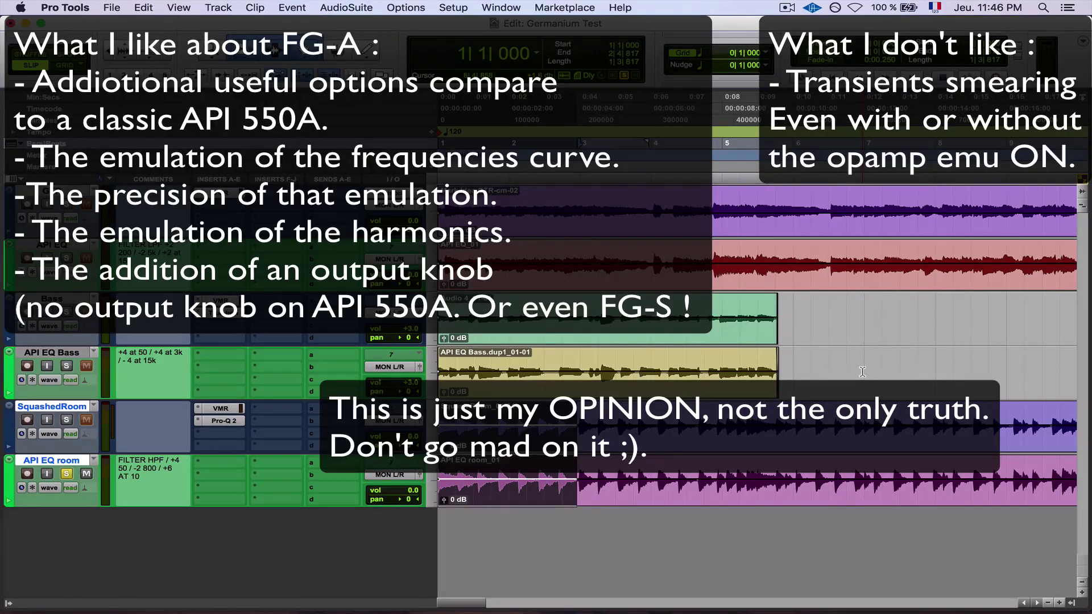
Unsolo the API EQ room track so all six tracks play
click(66, 474)
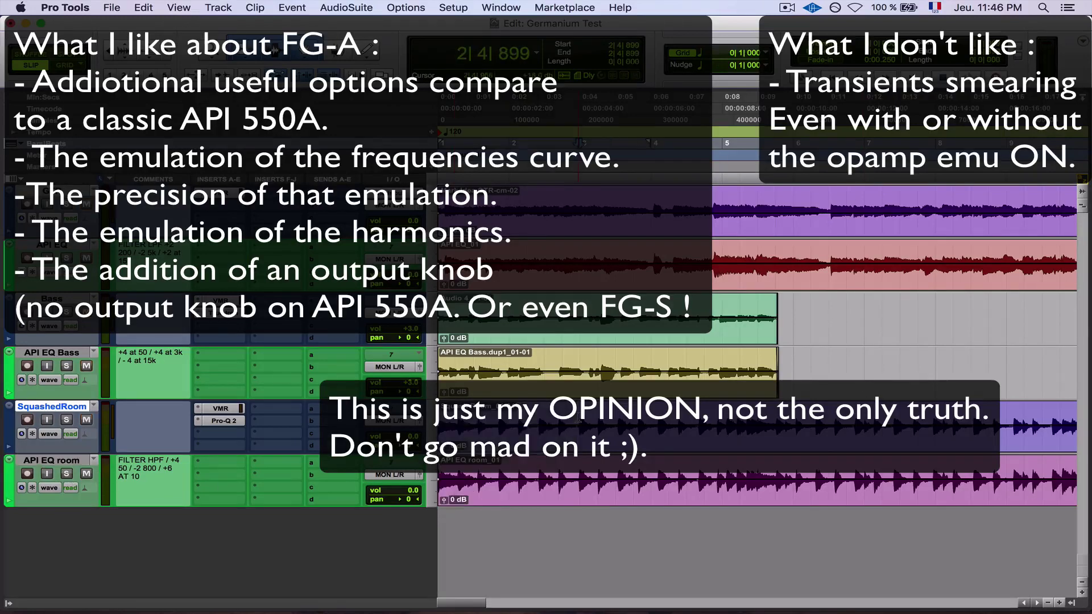